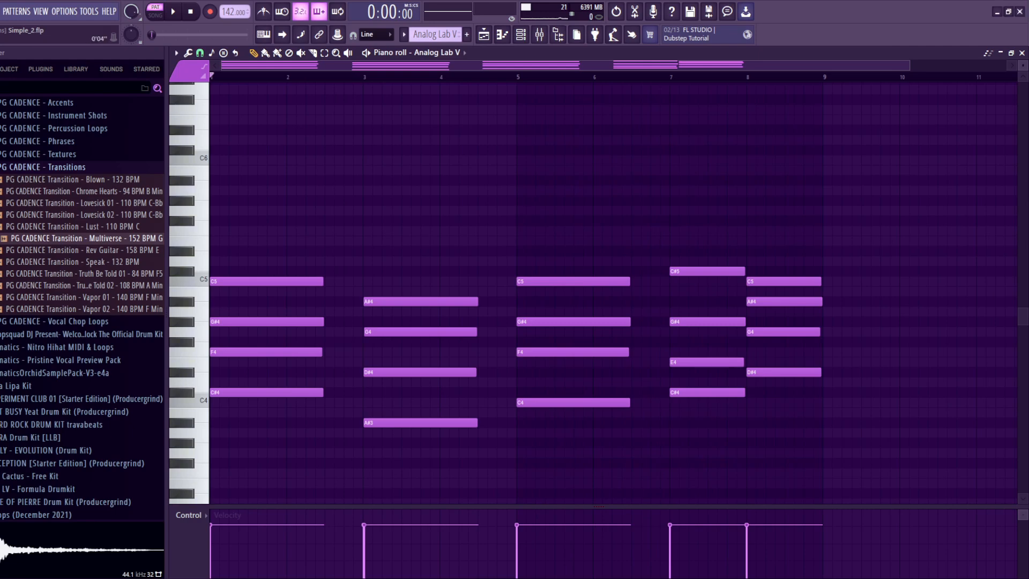
# Play the chord progression and examine the chords at bars 1, 7 and 8 by highlighting their notes.
pyautogui.press('space')
pyautogui.moveTo(261, 306); pyautogui.dragTo(283, 427)
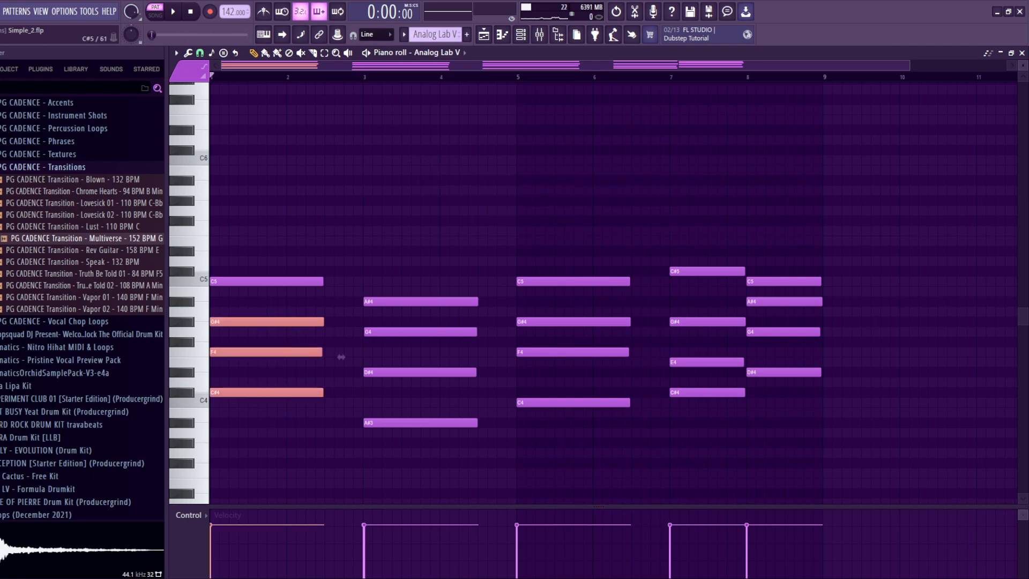
pyautogui.keyDown('ctrl'); pyautogui.click(343, 211); pyautogui.keyUp('ctrl')
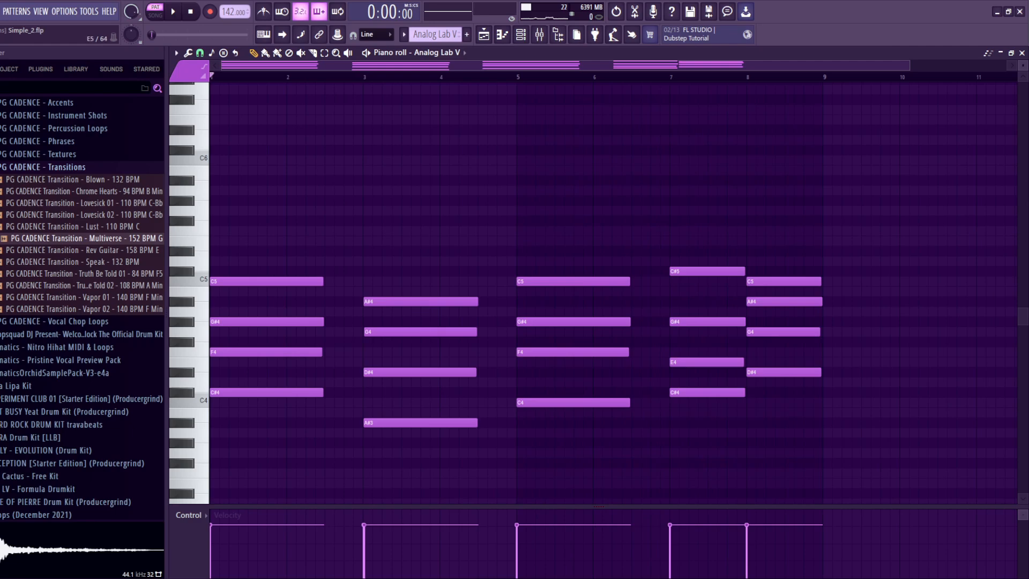
pyautogui.moveTo(695, 327); pyautogui.dragTo(706, 386)
pyautogui.moveTo(776, 271); pyautogui.dragTo(786, 445)
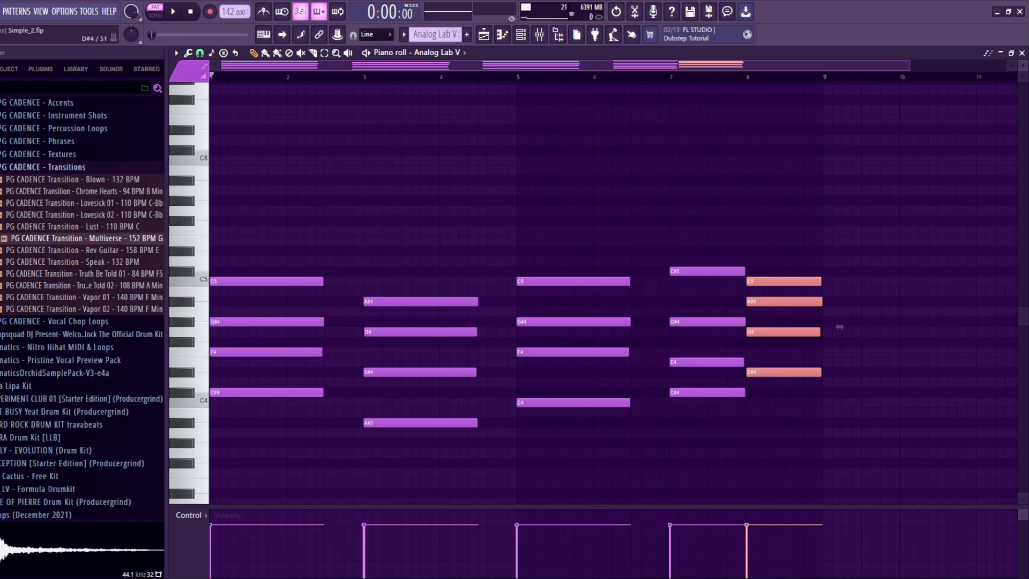
pyautogui.keyDown('ctrl'); pyautogui.click(840, 159); pyautogui.keyUp('ctrl')
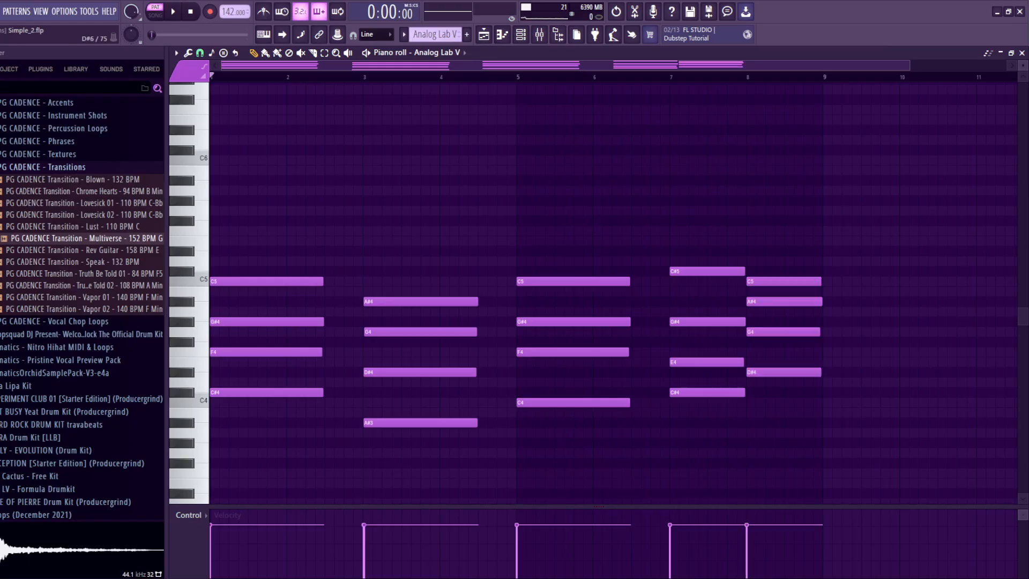
# Build a new chord at bar 11 from the notes G4, A#4, D5 and F5, all aligned to the bar start.
pyautogui.hscroll(6, 611, 289)
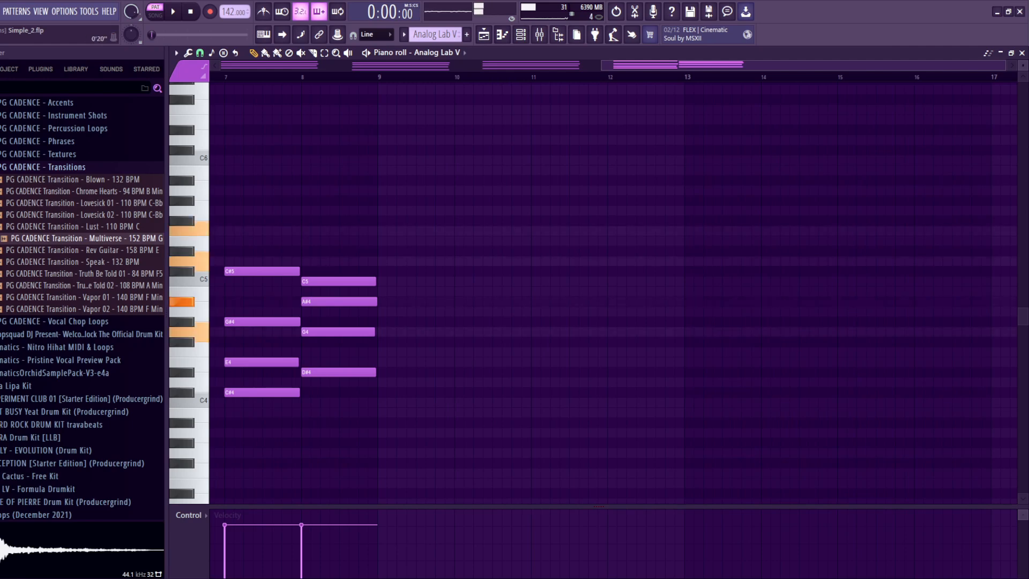
pyautogui.click(535, 332)
pyautogui.click(534, 302)
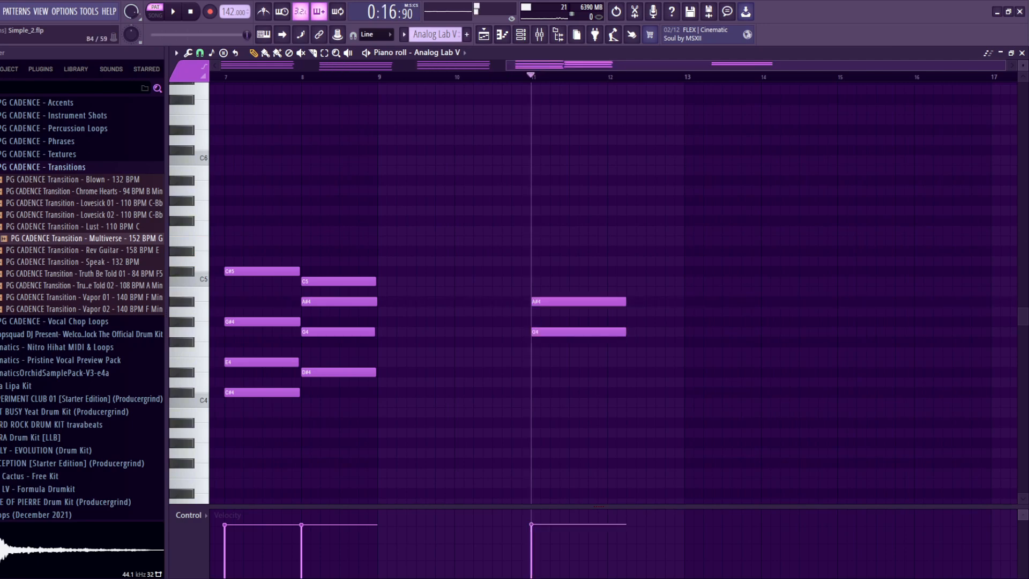
pyautogui.click(529, 261)
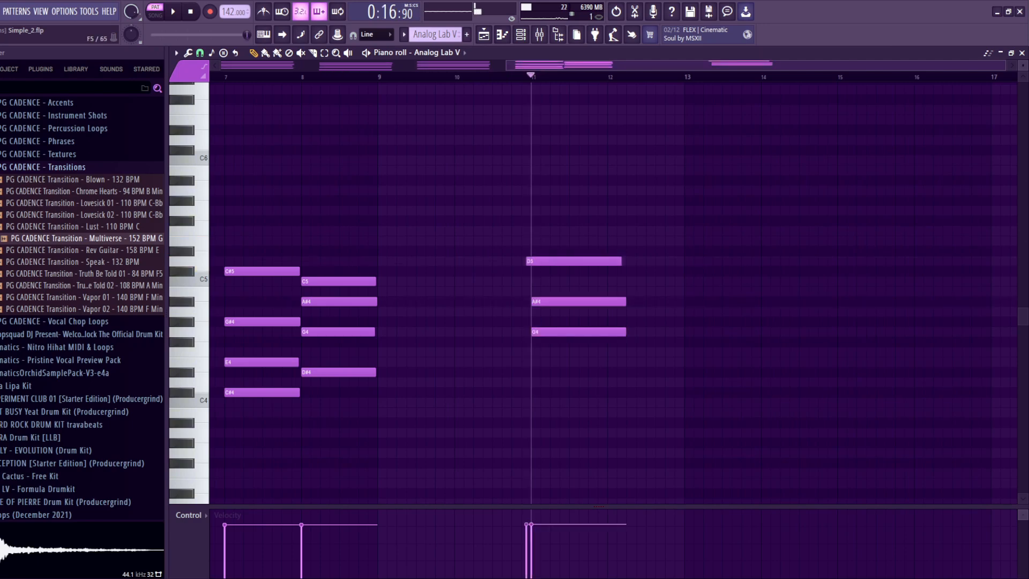
pyautogui.click(535, 231)
pyautogui.moveTo(536, 261); pyautogui.dragTo(541, 261)
# Duplicate the bar 11 chord to bar 13, transpose it down four semitones, and adjust it to D#4, G4, A#4 and D5.
pyautogui.moveTo(514, 214); pyautogui.dragTo(643, 338)
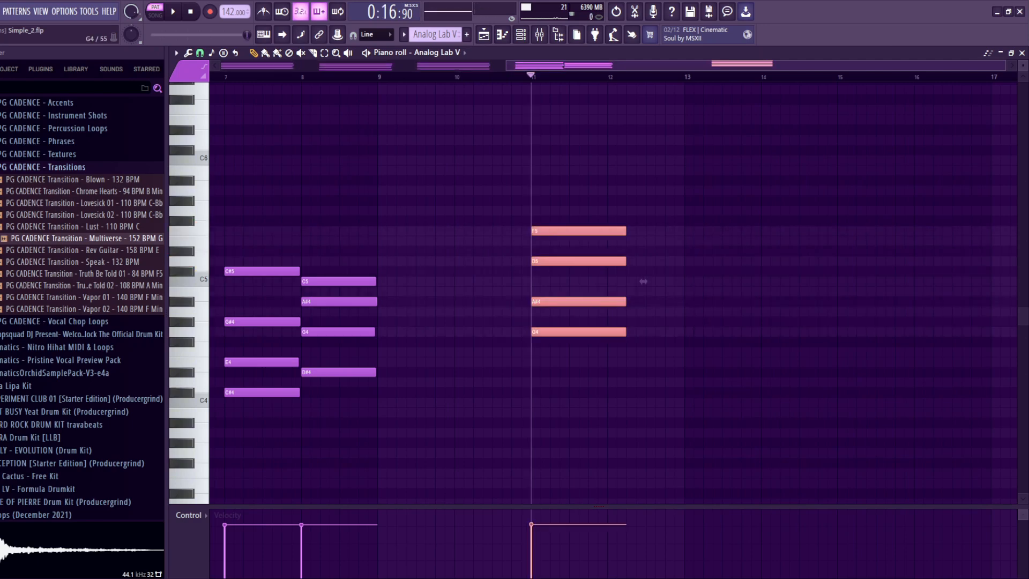
pyautogui.hotkey('ctrl', 'b')
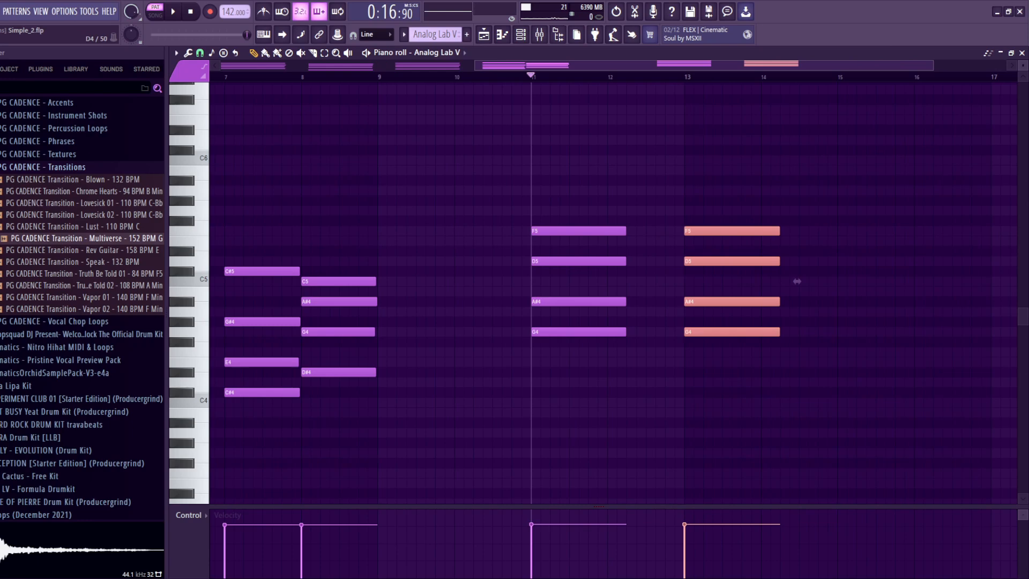
pyautogui.moveTo(797, 280); pyautogui.dragTo(797, 321)
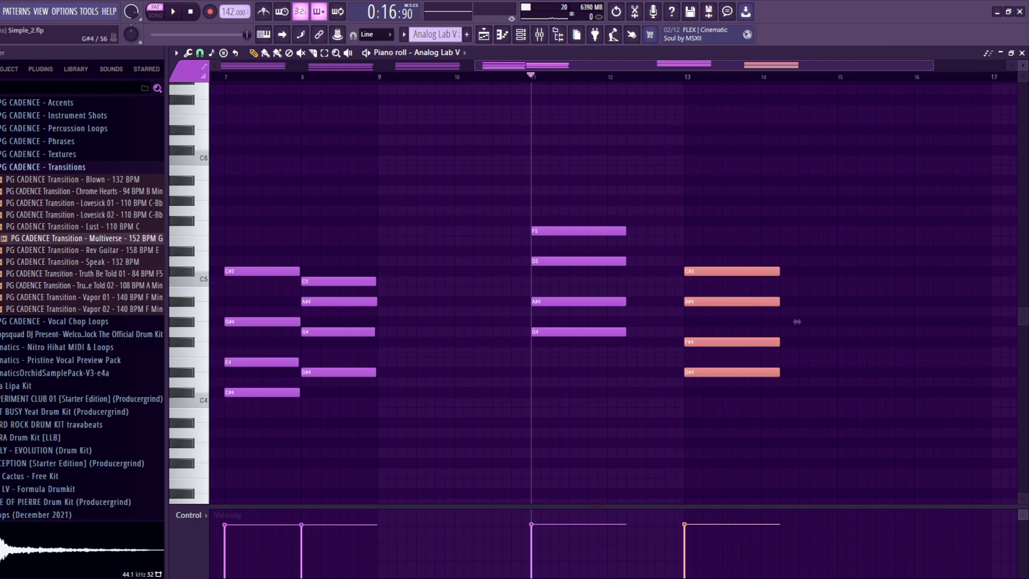
pyautogui.keyDown('ctrl'); pyautogui.click(797, 322); pyautogui.keyUp('ctrl')
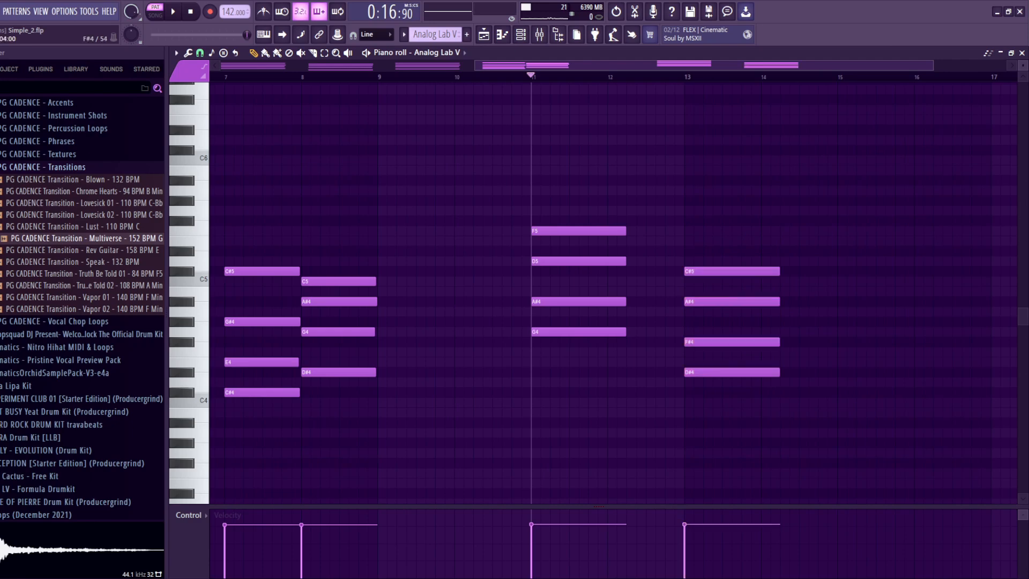
pyautogui.press('space')
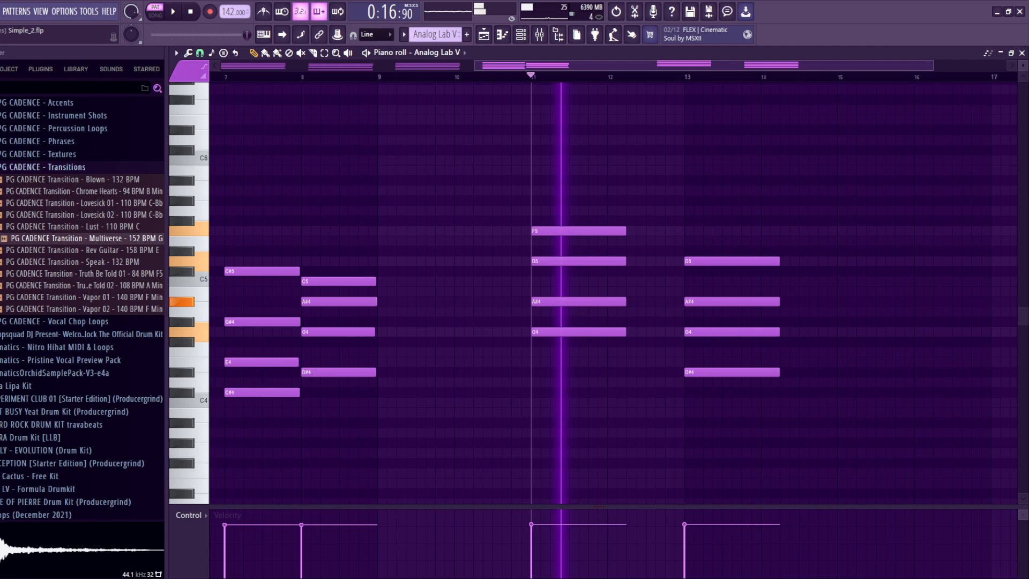
pyautogui.press('space')
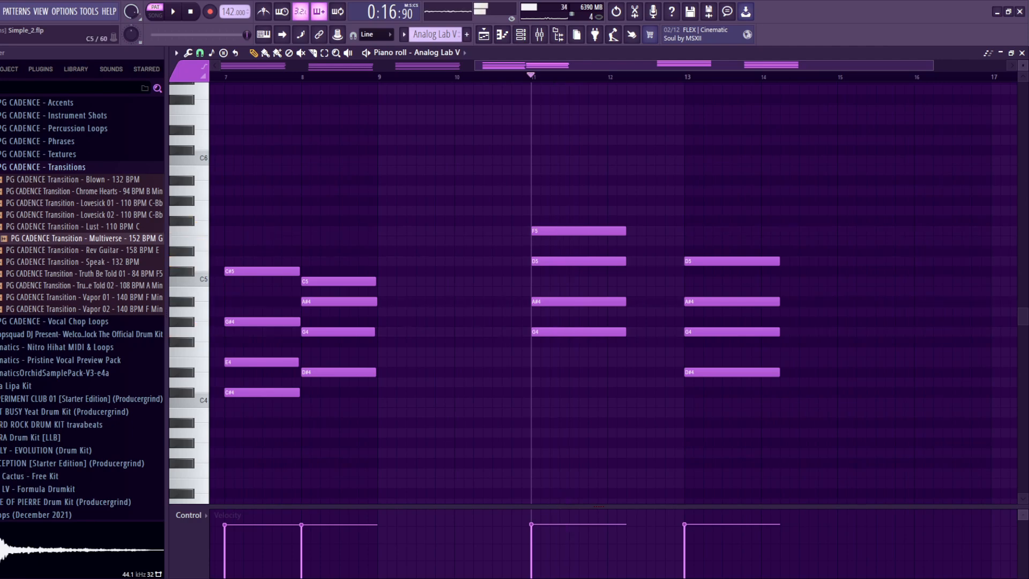
pyautogui.keyDown('alt'); pyautogui.rightClick(729, 300); pyautogui.keyUp('alt')
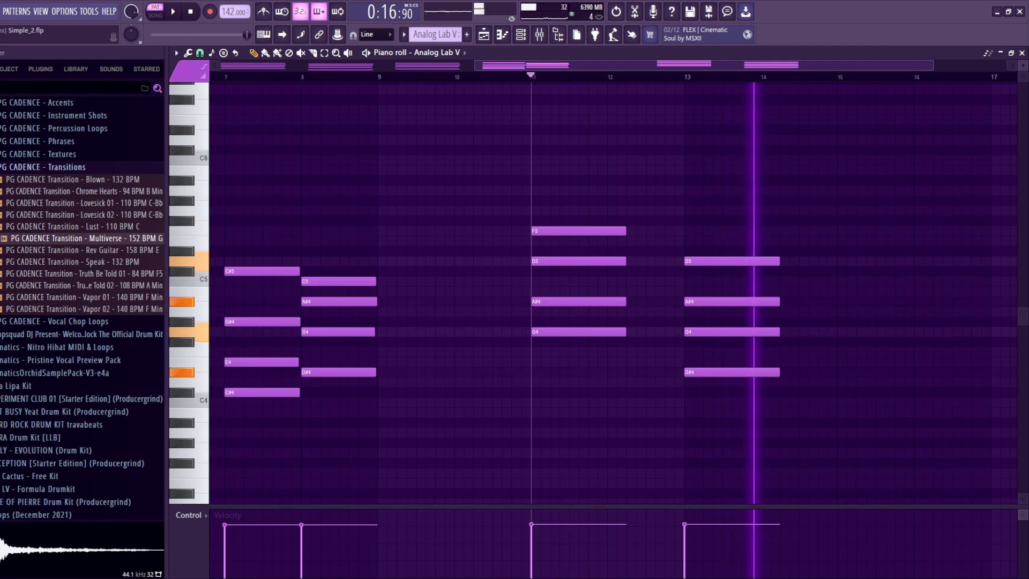
# Duplicate the bar 13 chord to bar 15 and rework it into D4, F4, A4 and C5.
pyautogui.hscroll(3, 589, 300)
pyautogui.moveTo(586, 177); pyautogui.dragTo(619, 437)
pyautogui.hotkey('ctrl', 'b')
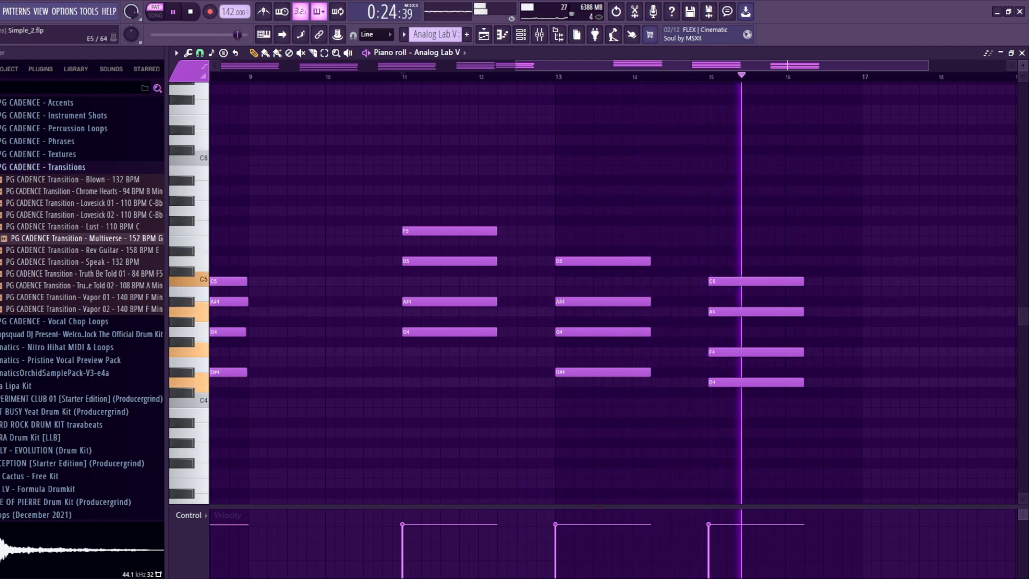
# Duplicate the bar 15 chord to bar 17, raise its F4 to F#4, and play the result.
pyautogui.moveTo(699, 270); pyautogui.dragTo(817, 391)
pyautogui.press('space')
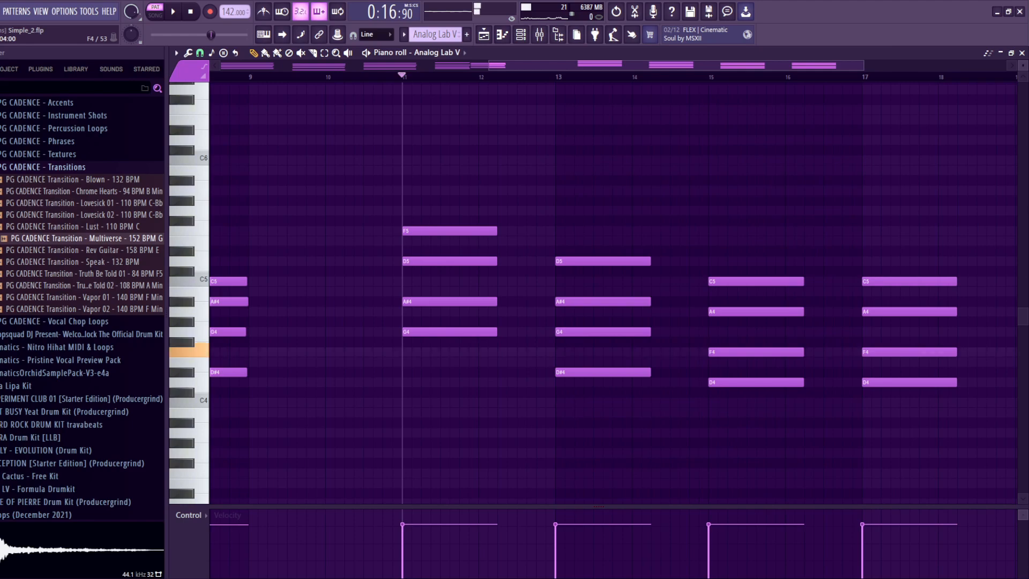
pyautogui.moveTo(890, 352); pyautogui.dragTo(889, 342)
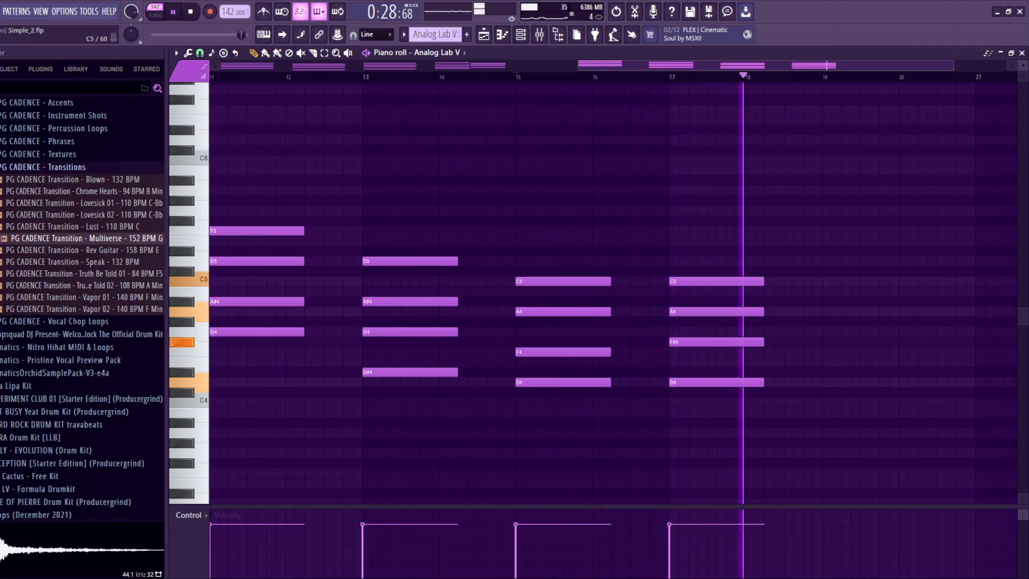
pyautogui.press('space')
# Shorten the bar 17 chord to one bar and add a D#4, G4, A#4, D5 chord at bar 18.
pyautogui.moveTo(727, 258); pyautogui.dragTo(761, 455)
pyautogui.moveTo(781, 331); pyautogui.dragTo(761, 332)
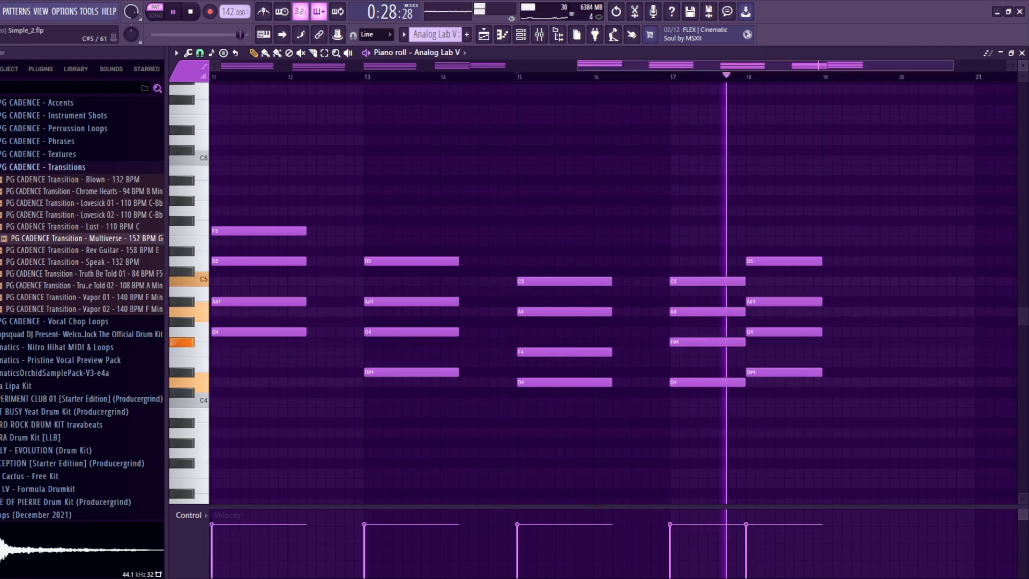
pyautogui.press('space')
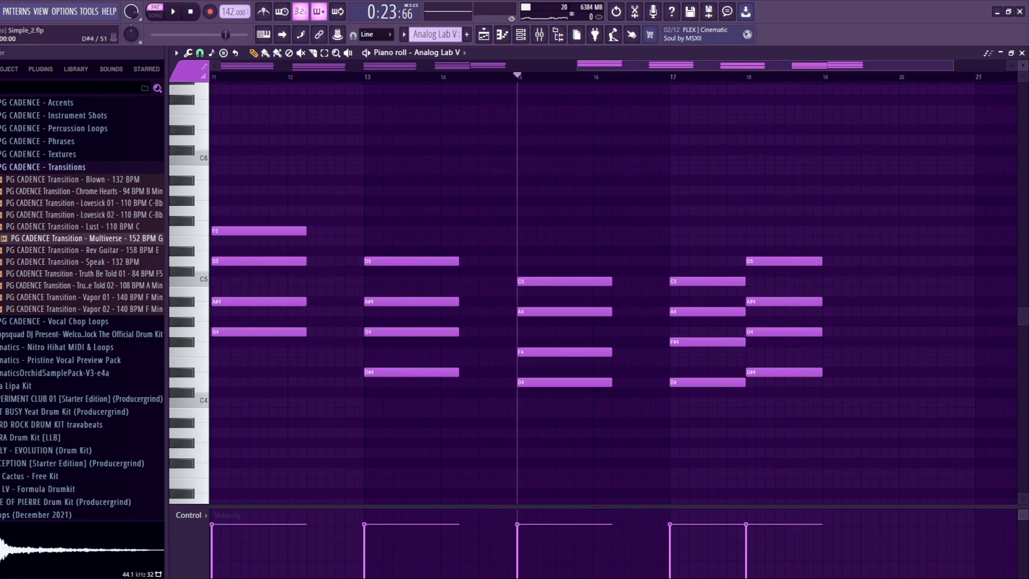
# Replace the D#4 in the bar 18 chord with an F4 and play the progression.
pyautogui.click(751, 352)
pyautogui.rightClick(753, 373)
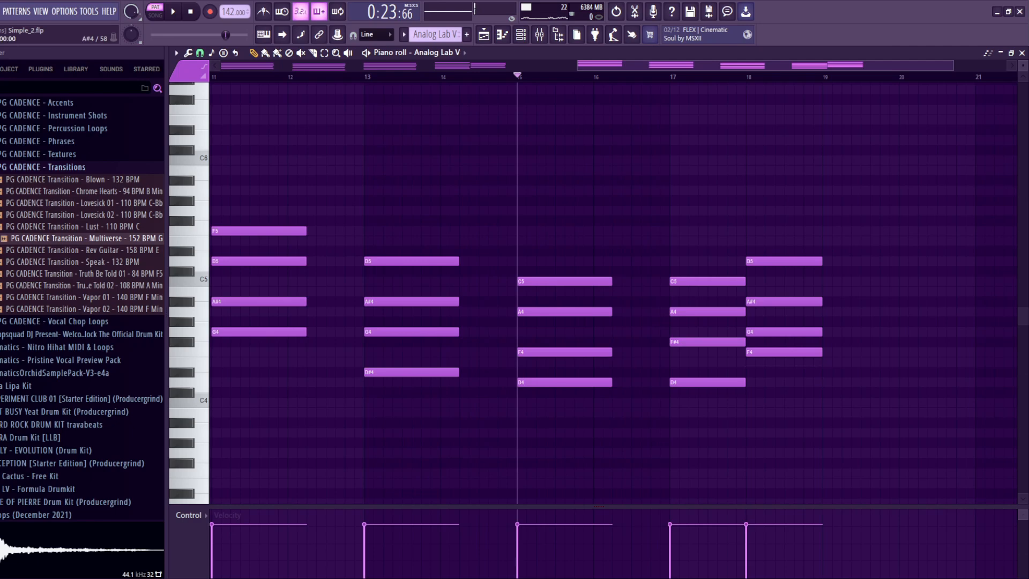
pyautogui.press('space')
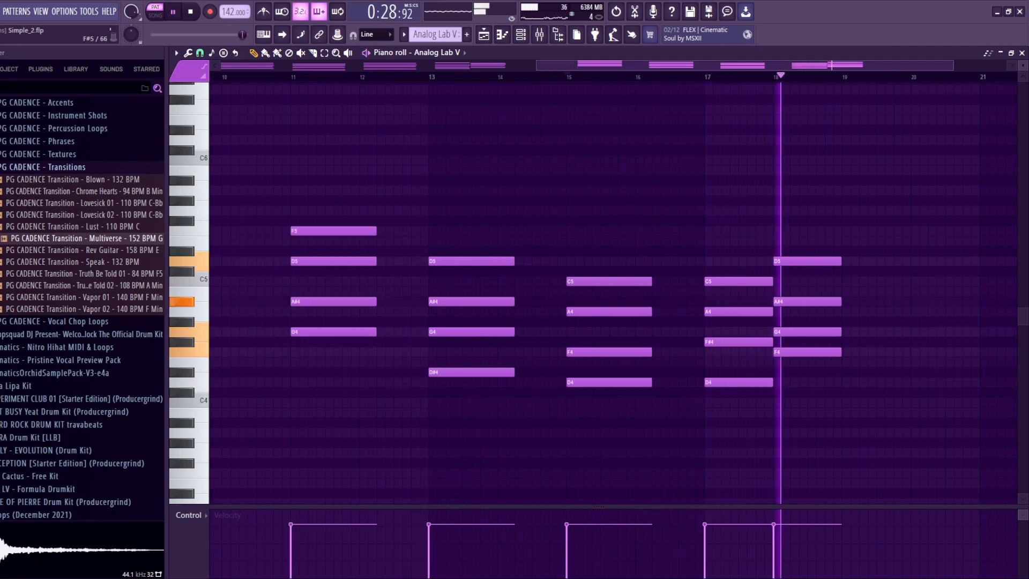
# Select all chords from bar 11 to bar 18, transpose them up three semitones, and play them back.
pyautogui.moveTo(252, 207); pyautogui.dragTo(854, 429)
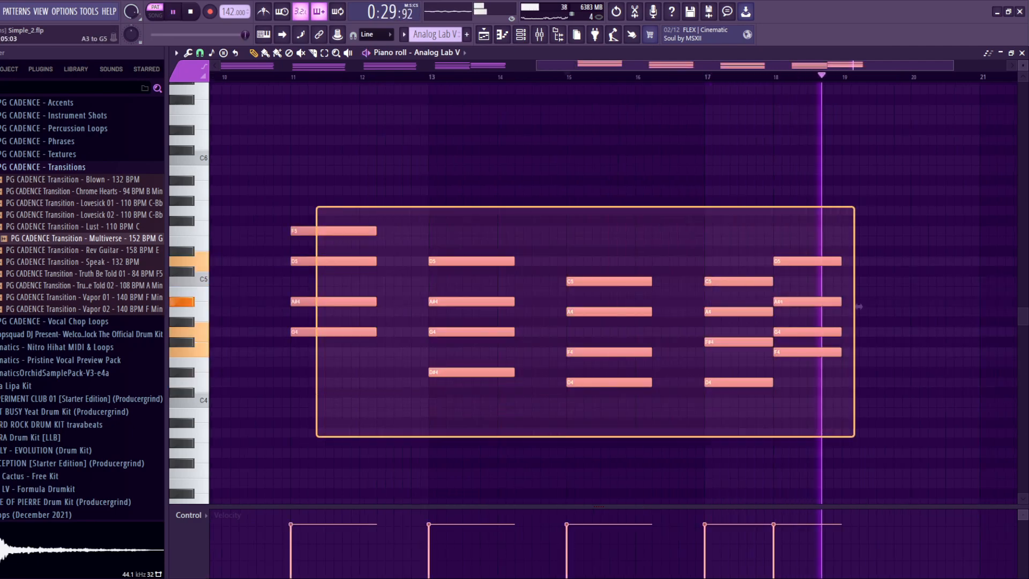
pyautogui.press('space')
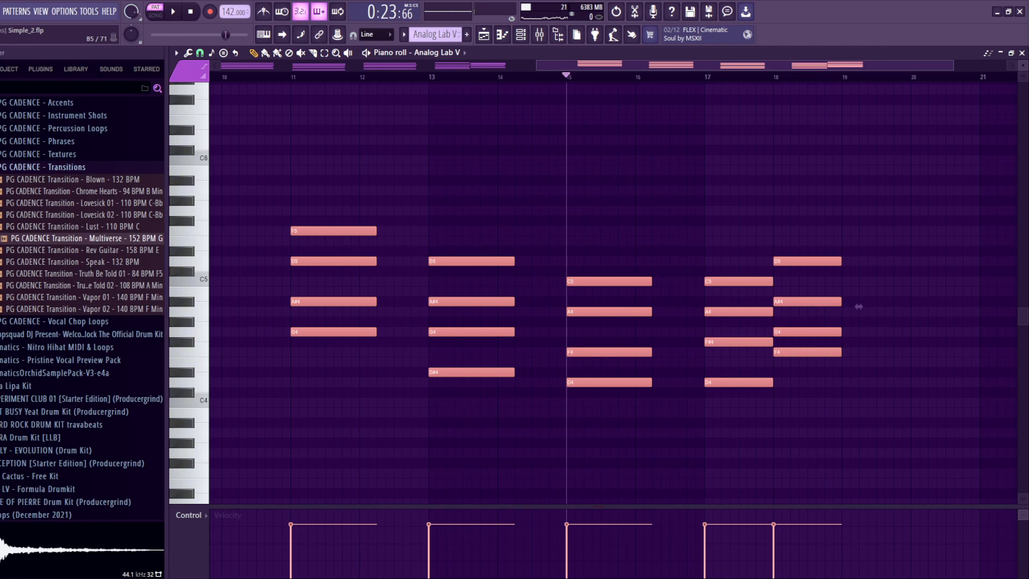
pyautogui.moveTo(858, 307); pyautogui.dragTo(858, 276)
pyautogui.press('space')
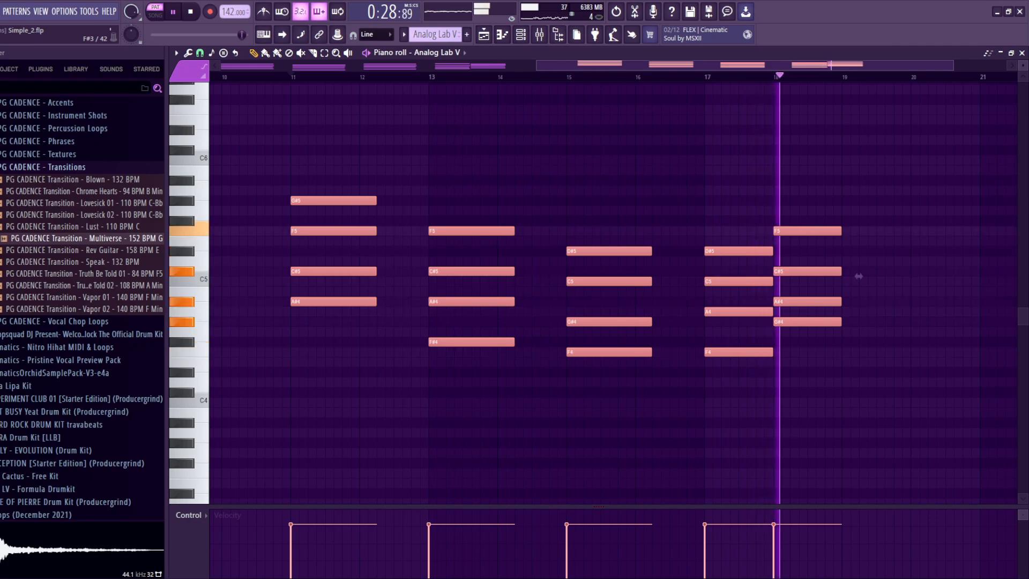
pyautogui.press('space')
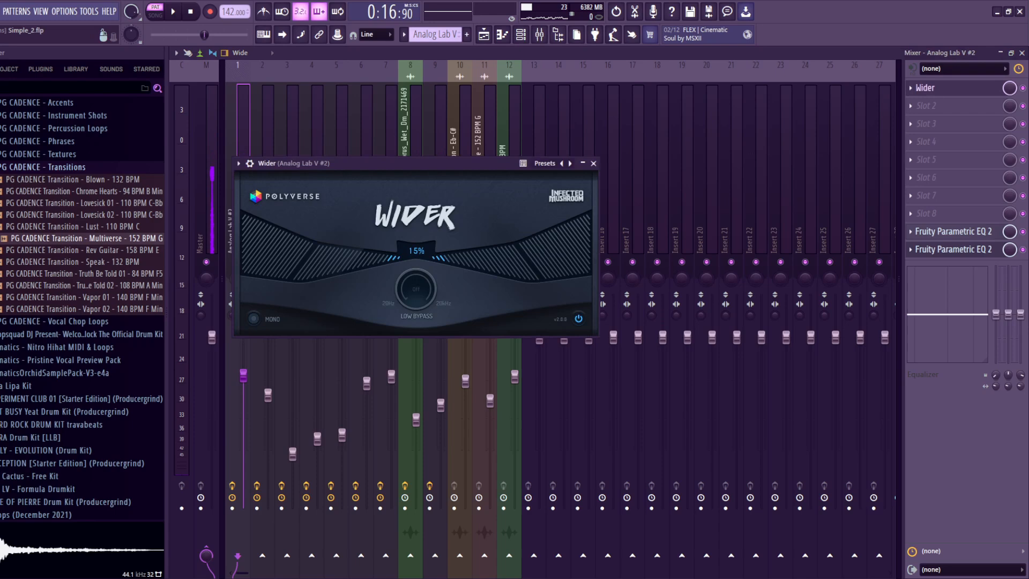
# Examine the Wider and Fruity Parametric EQ 2 effect settings on the Analog Lab V #2 mixer track.
pyautogui.click(933, 88)
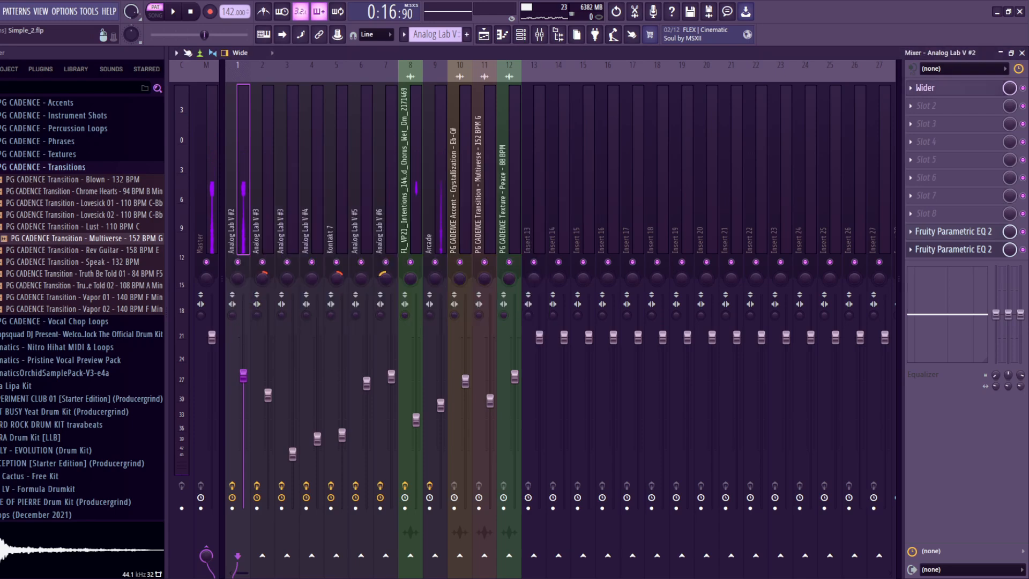
pyautogui.click(933, 88)
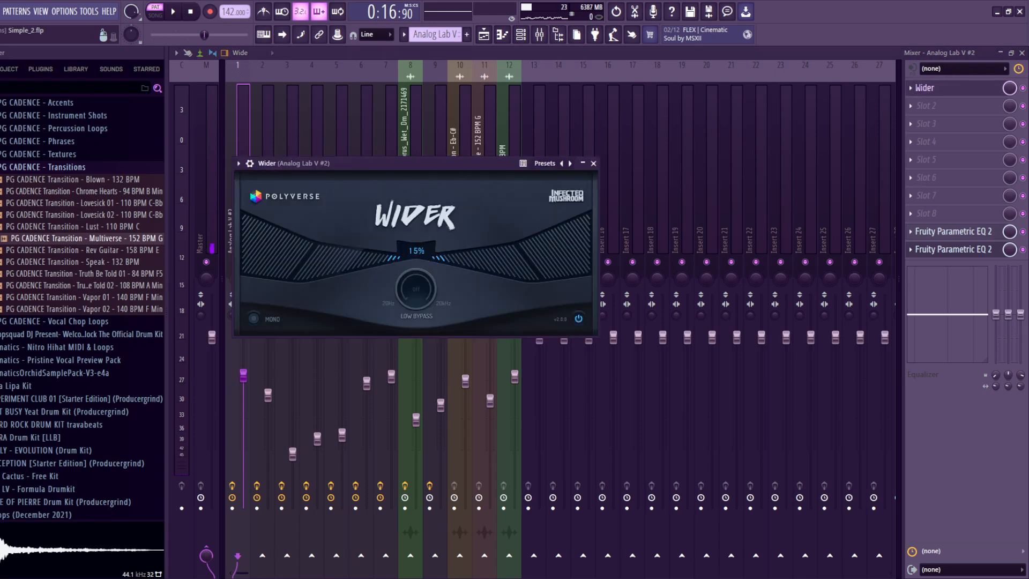
pyautogui.click(953, 250)
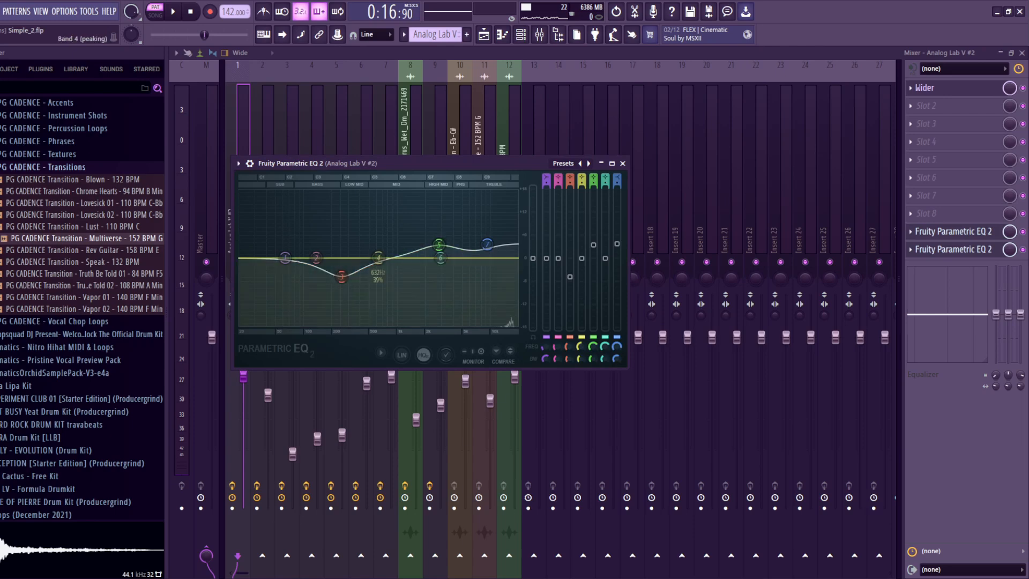
pyautogui.click(953, 250)
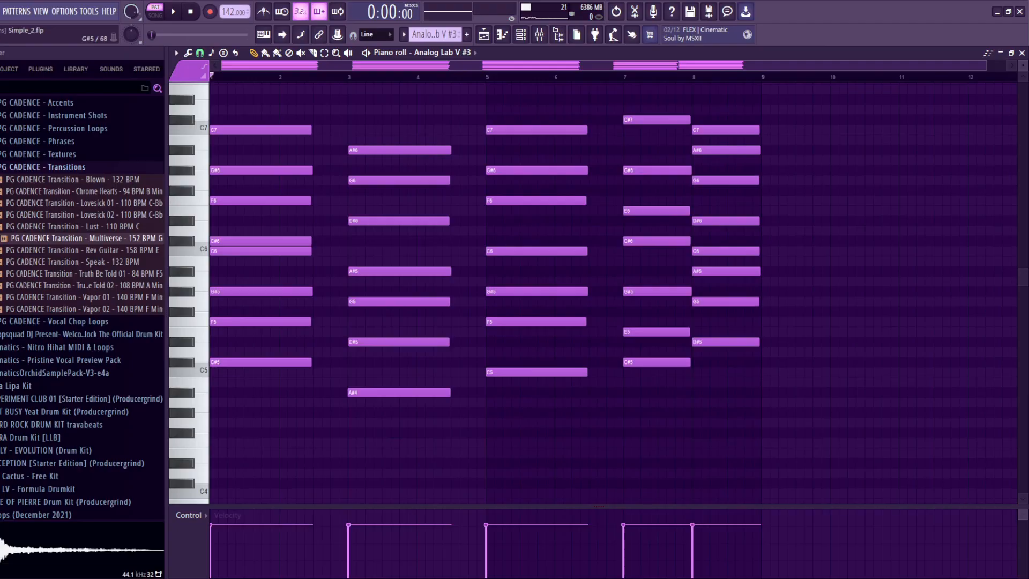
# Highlight the lower-octave chord notes in the Analog Lab V #3 piano roll and play the layered chords.
pyautogui.moveTo(210, 246); pyautogui.dragTo(777, 321)
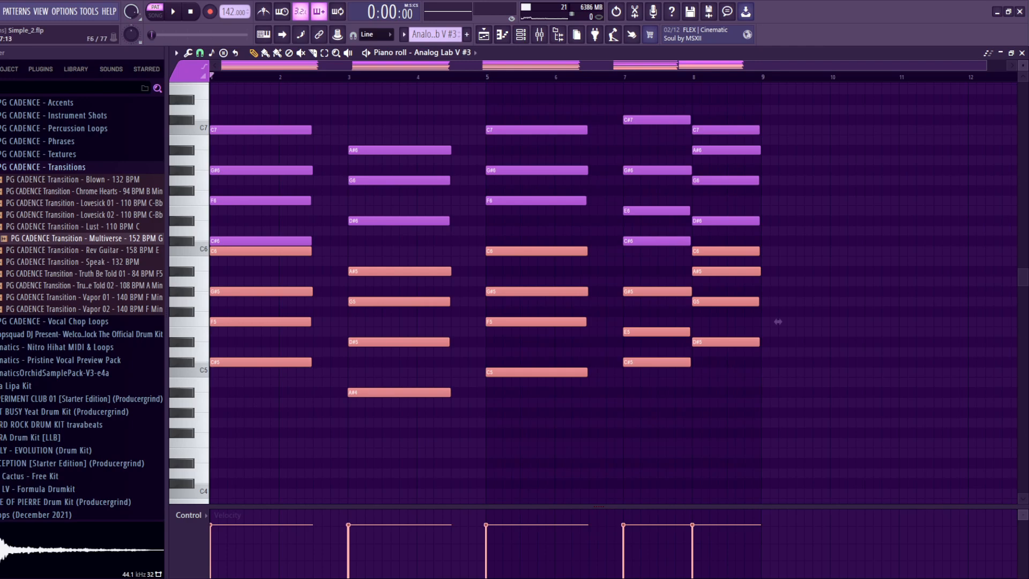
pyautogui.keyDown('ctrl'); pyautogui.click(777, 110); pyautogui.keyUp('ctrl')
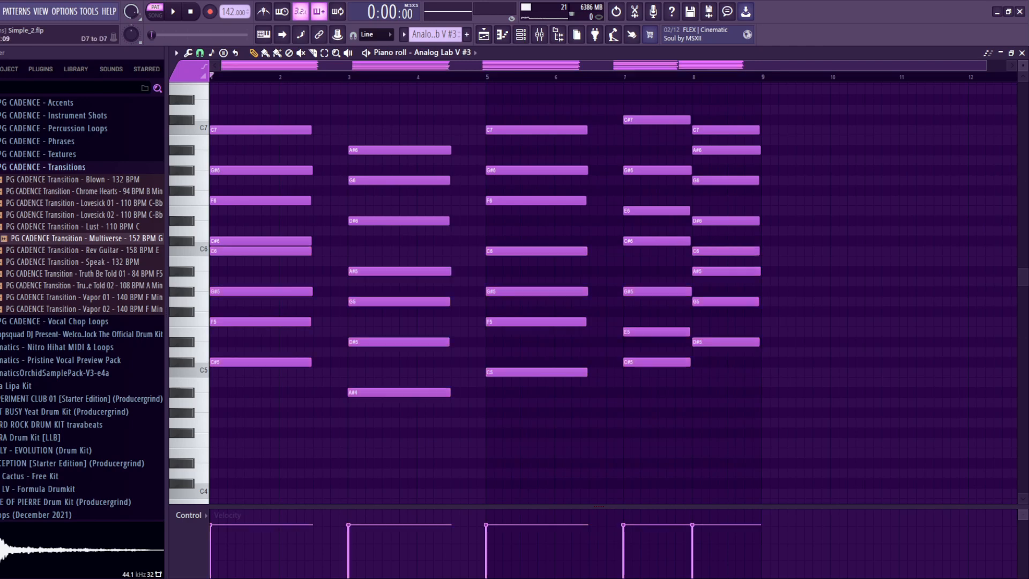
pyautogui.scroll(3, 590, 290)
pyautogui.press('space')
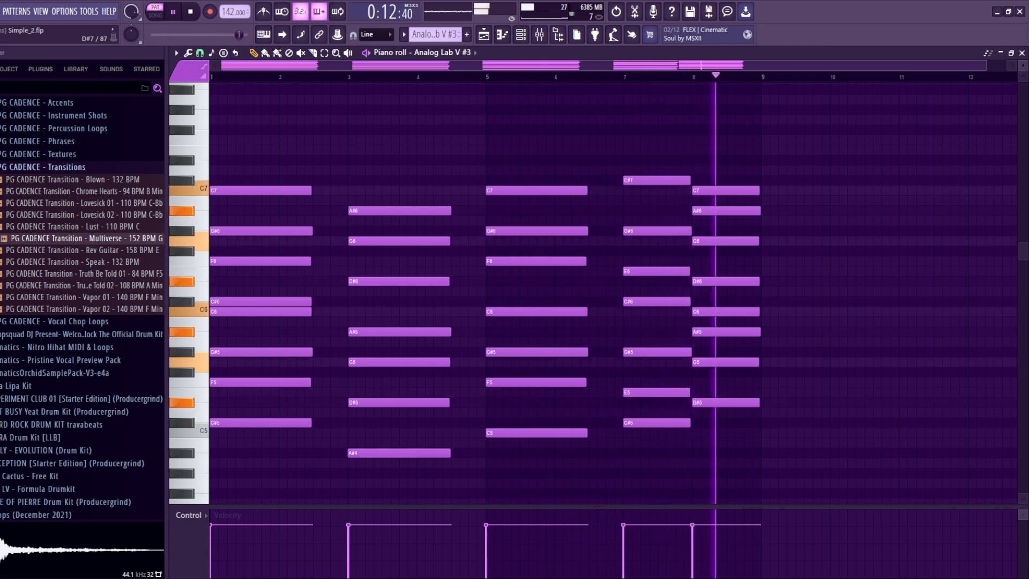
pyautogui.press('space')
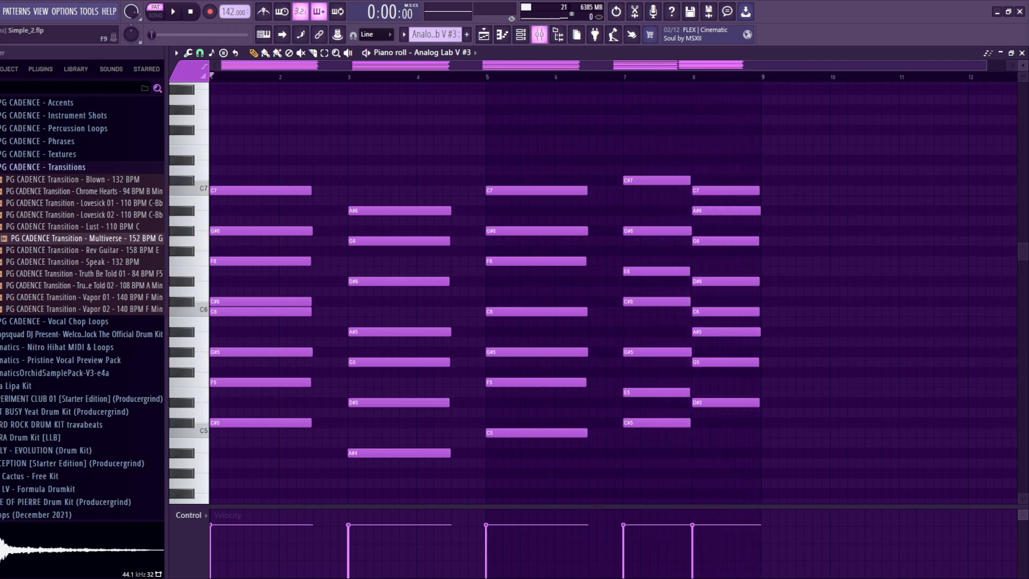
# Show the mixer and examine the Gross Beat effect settings on the Analog Lab V #3 track.
pyautogui.press('F9')
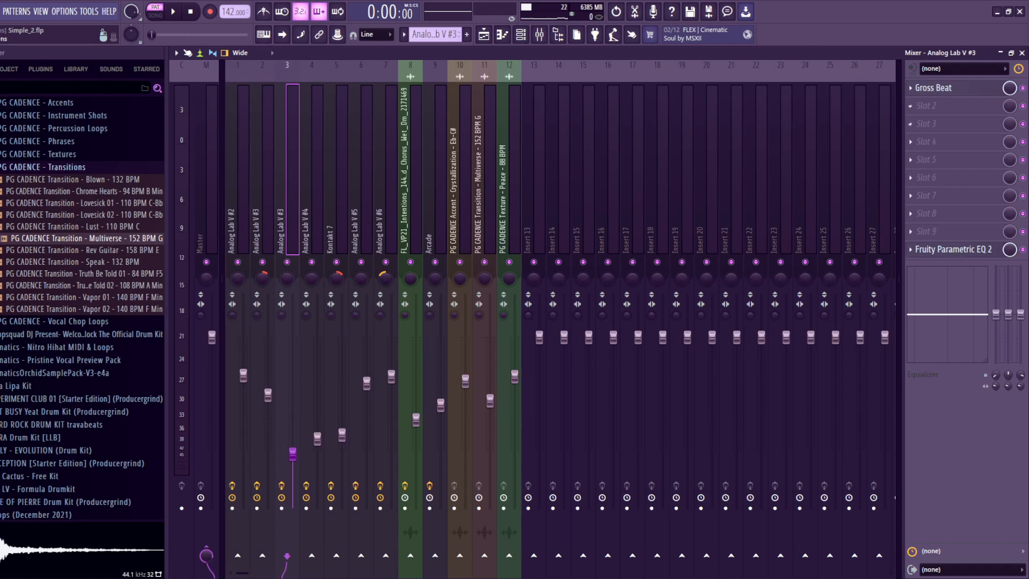
pyautogui.click(934, 88)
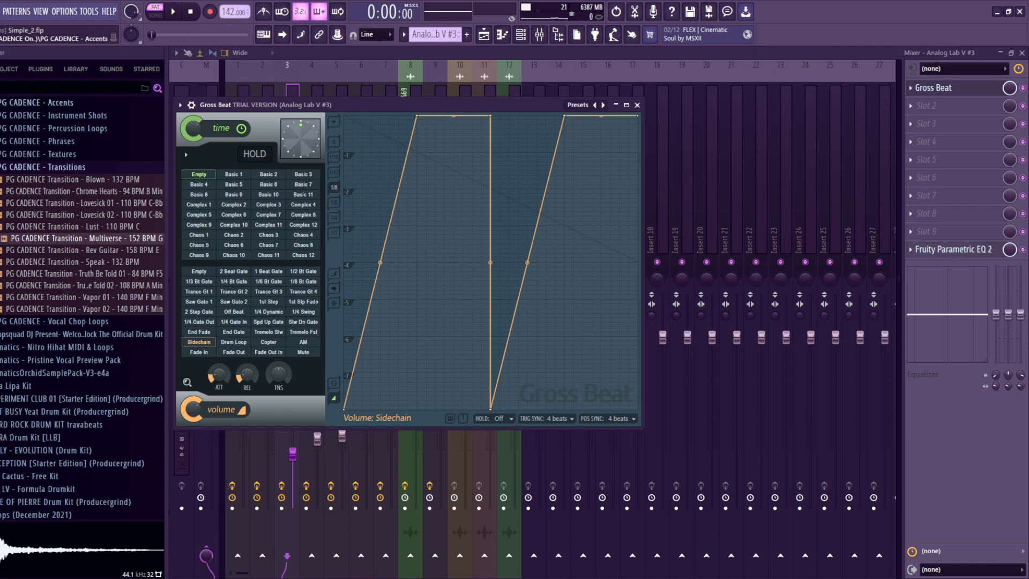
# Examine the Fruity Parametric EQ 2 on the Analog Lab V #3 track and play the Analog Lab V #4 chords.
pyautogui.click(953, 249)
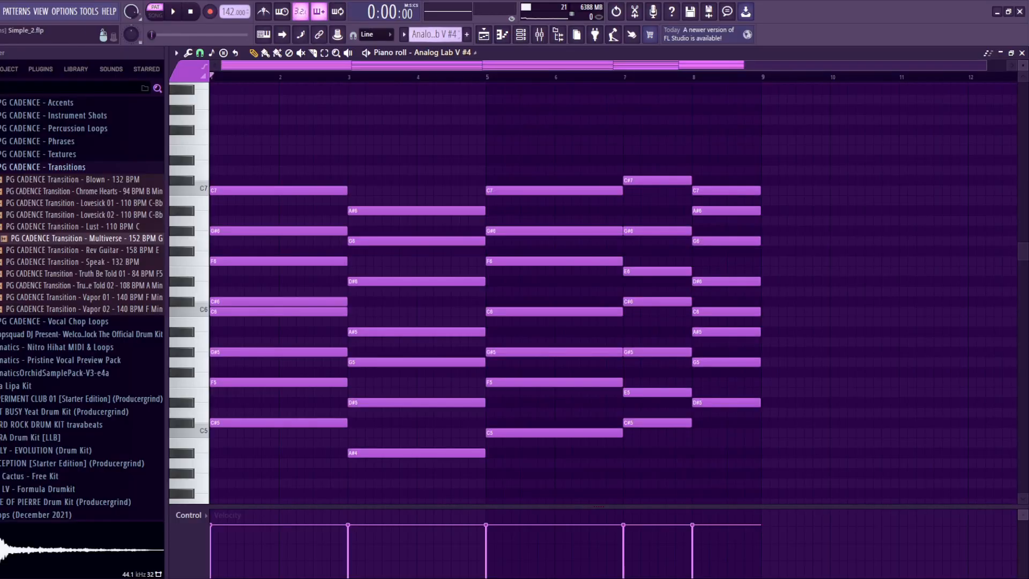
pyautogui.press('space')
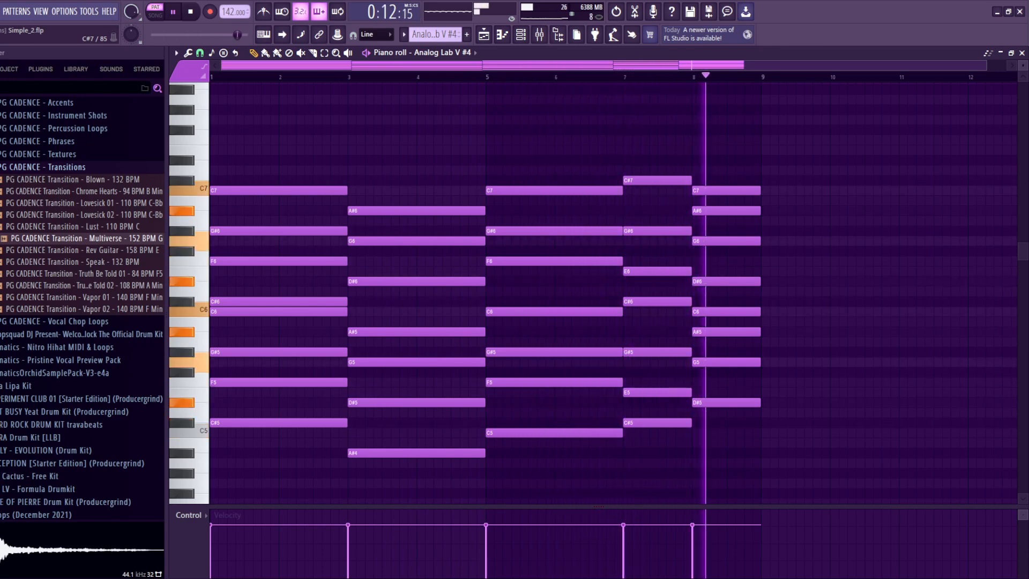
pyautogui.press('space')
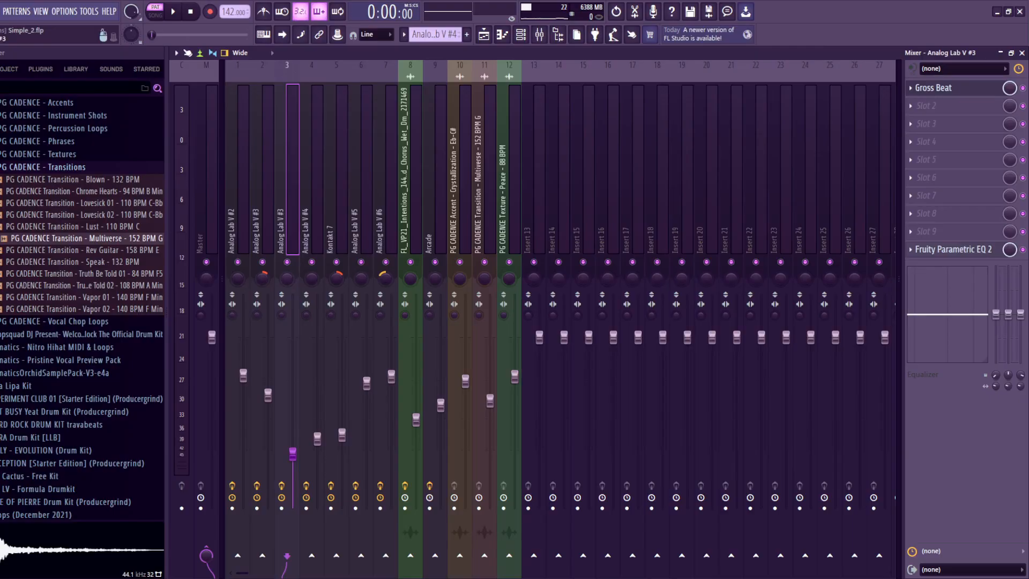
# Compare the Analog Lab V #4 mixer track with and without HalfTime and examine the HalfTime settings.
pyautogui.click(308, 225)
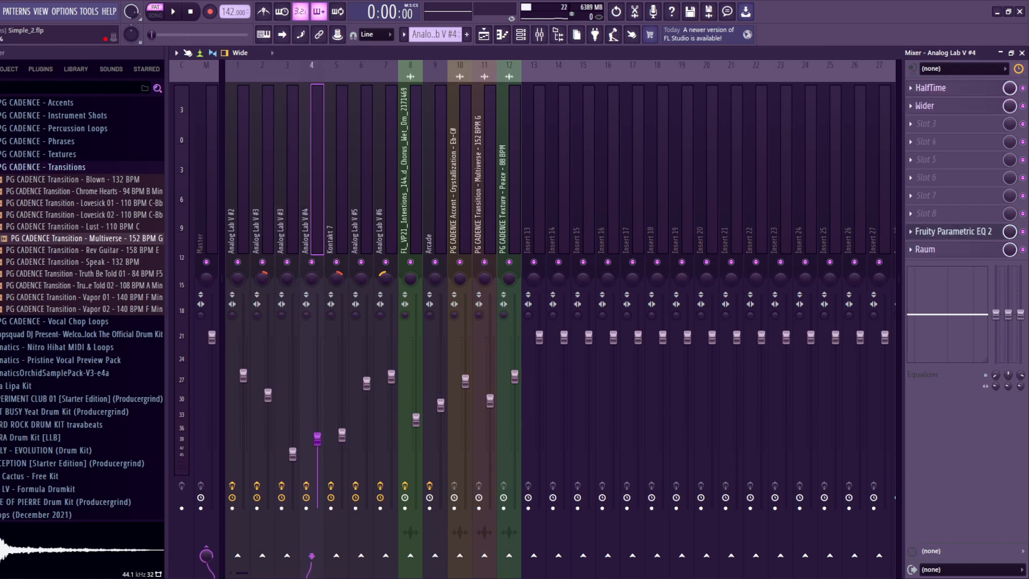
pyautogui.press('space')
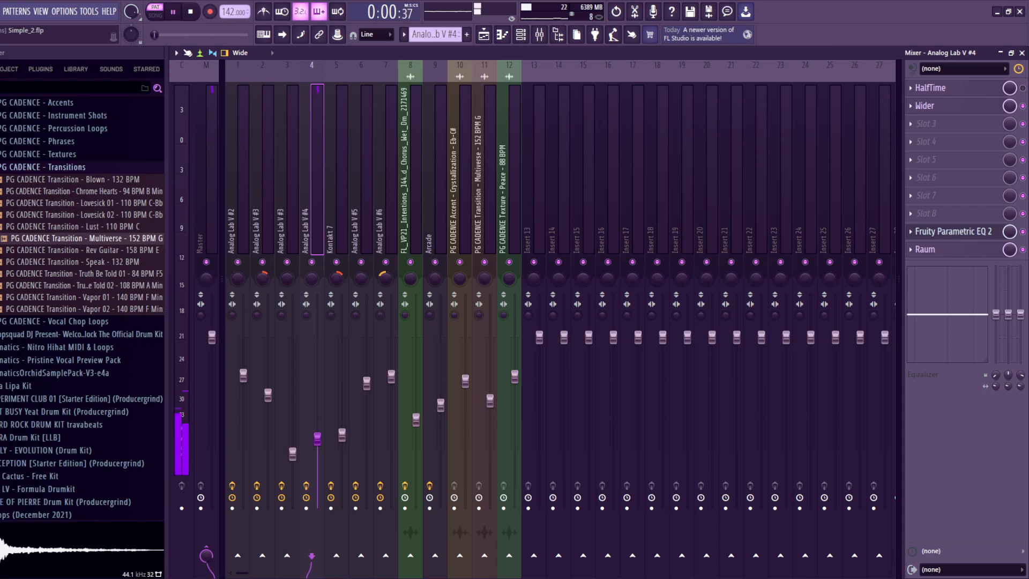
pyautogui.press('space')
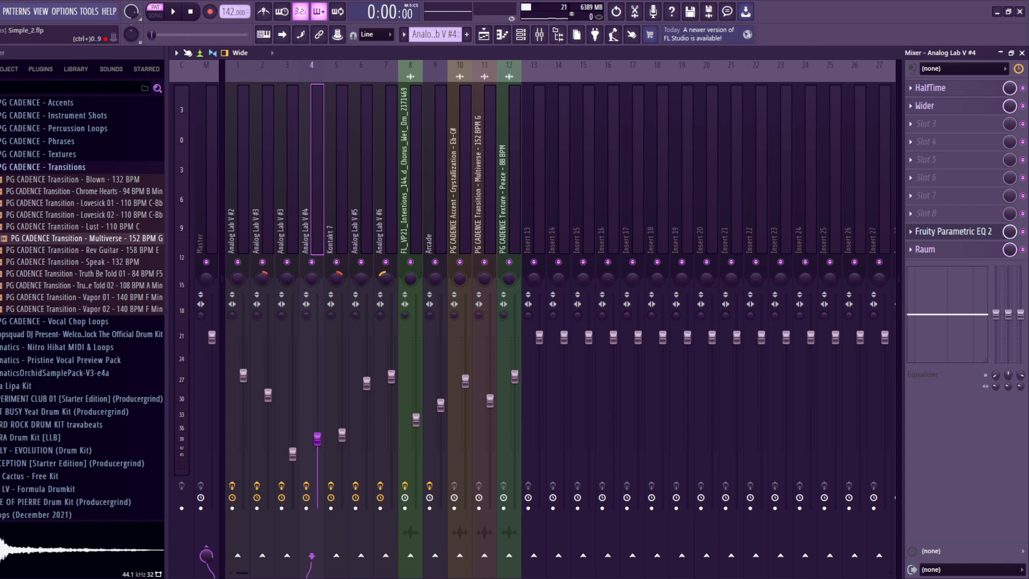
pyautogui.press('space')
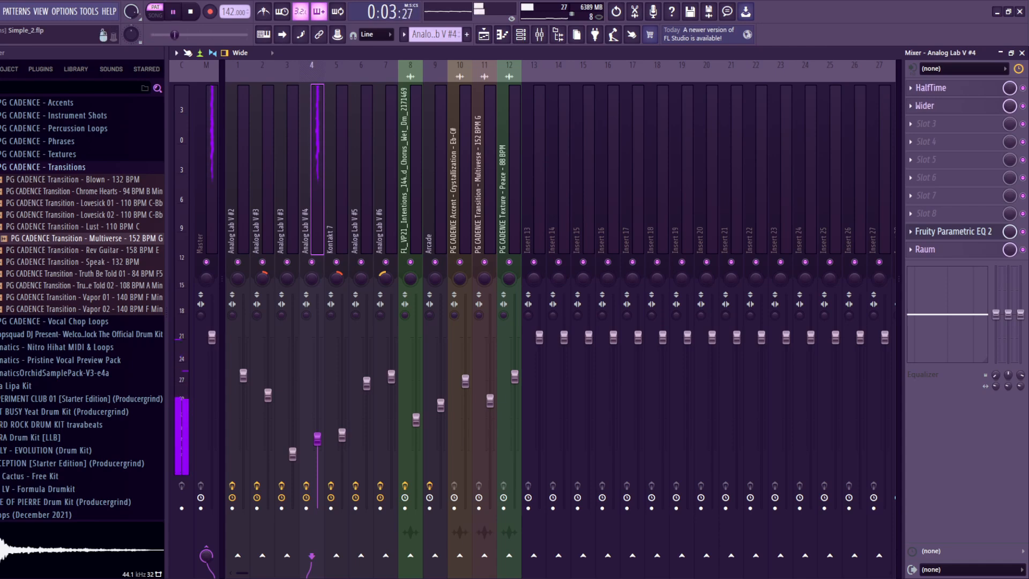
pyautogui.click(930, 88)
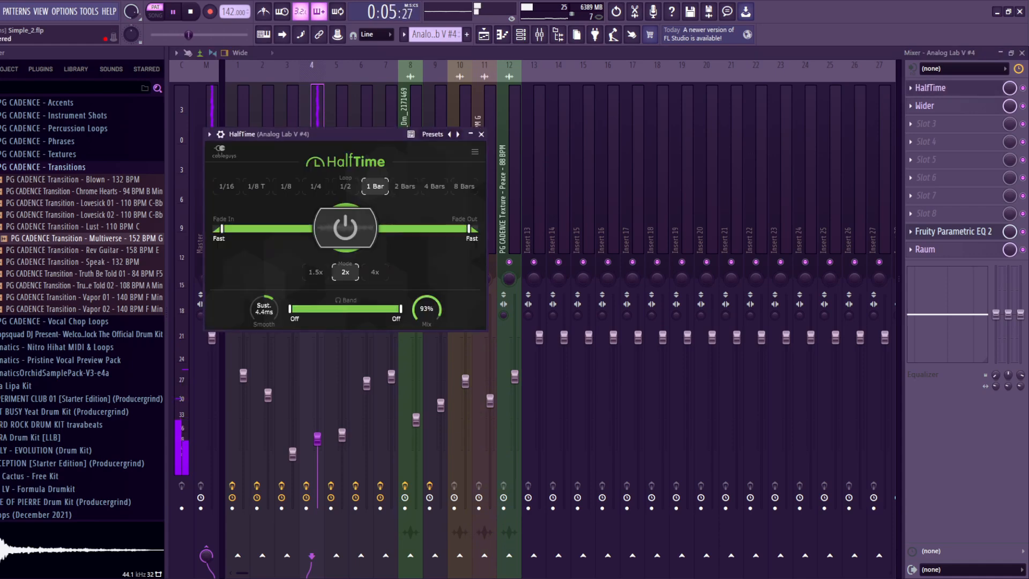
pyautogui.press('space')
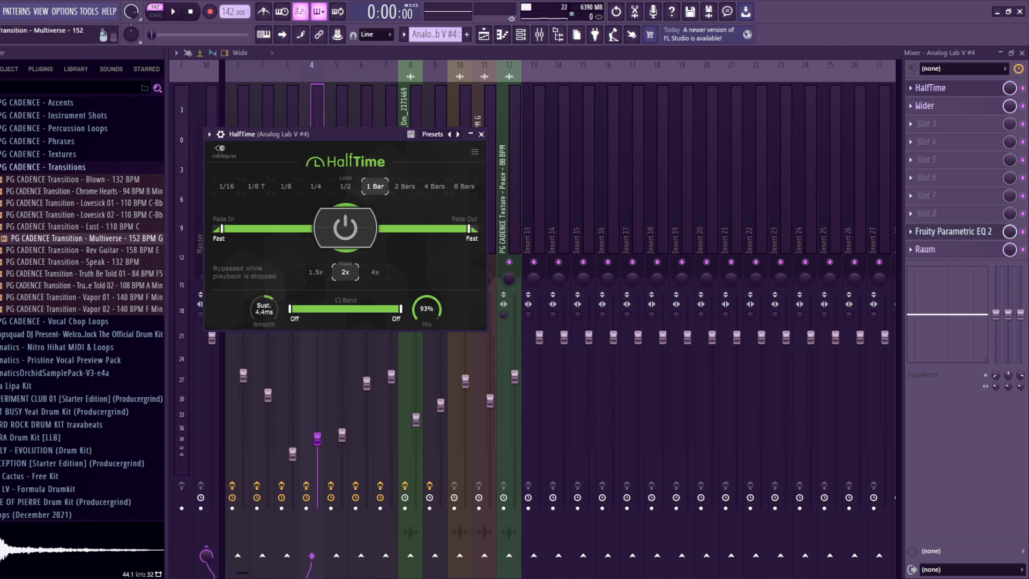
pyautogui.click(481, 134)
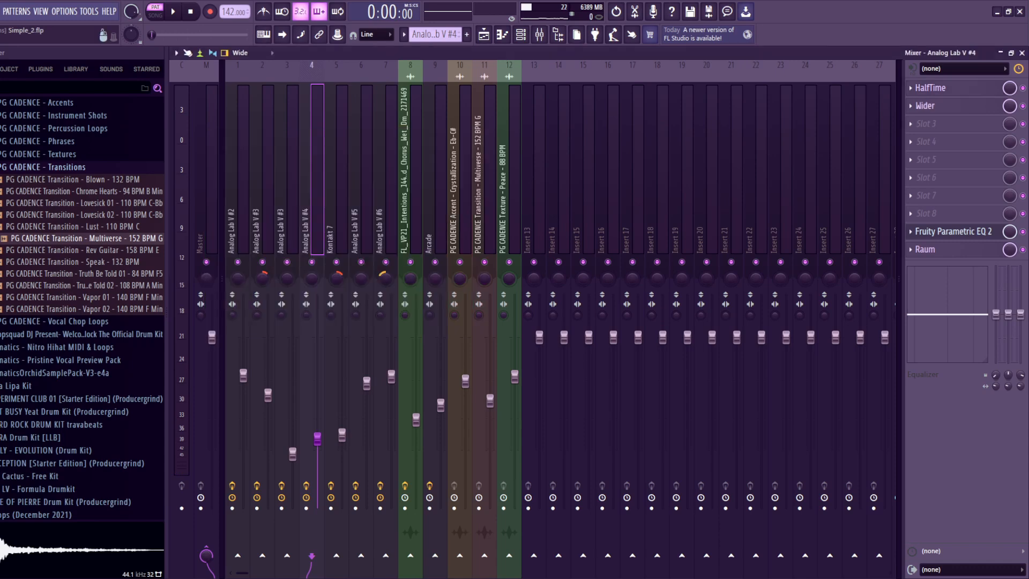
# Examine the Wider and Fruity Parametric EQ 2 settings on the Analog Lab V #4 mixer track.
pyautogui.click(930, 105)
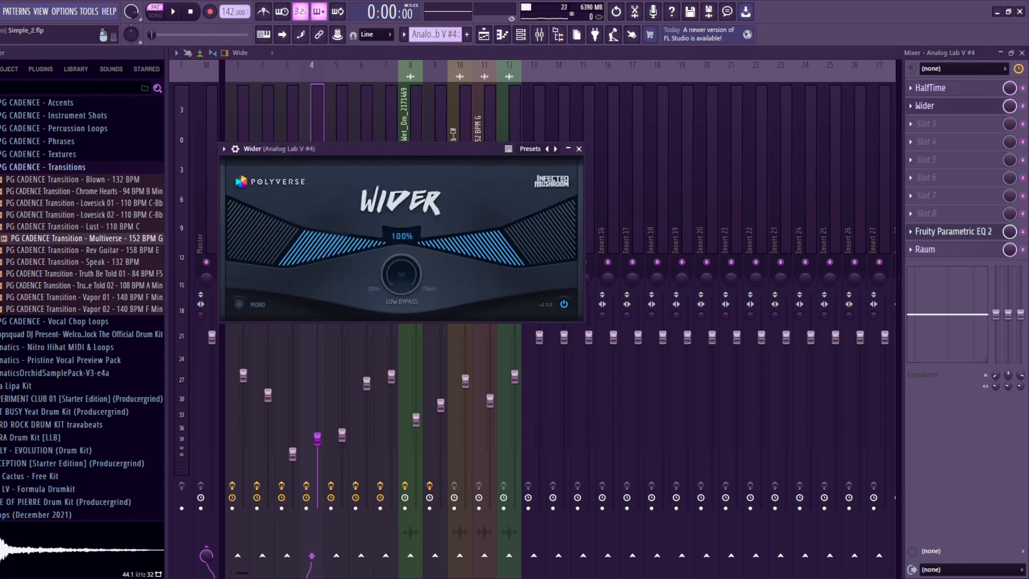
pyautogui.click(954, 231)
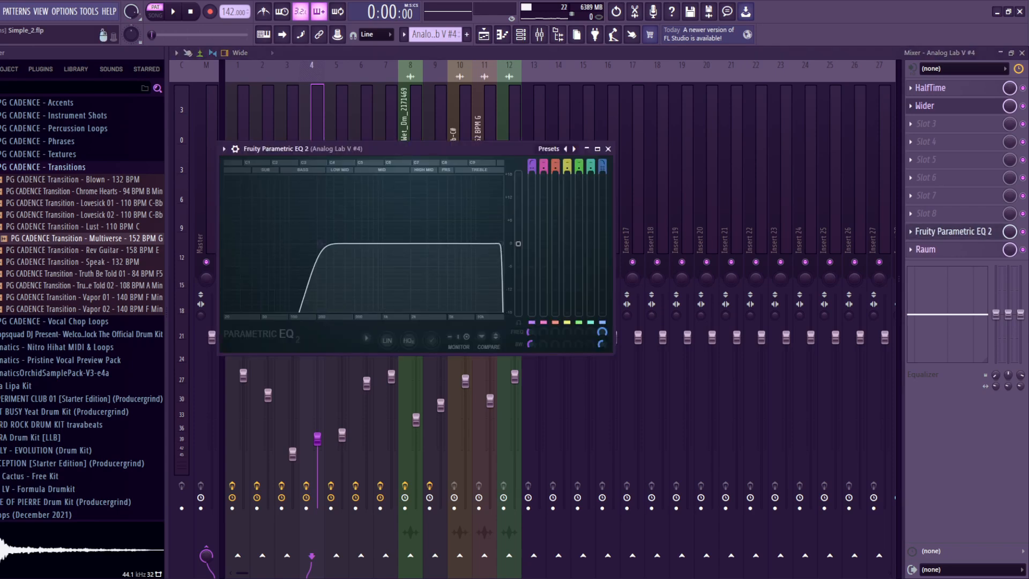
pyautogui.click(608, 149)
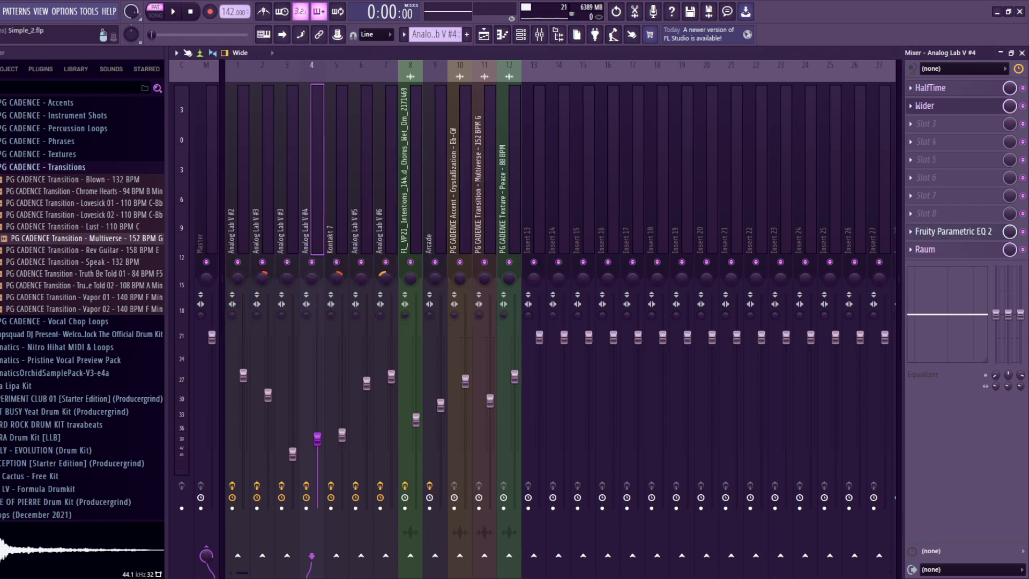
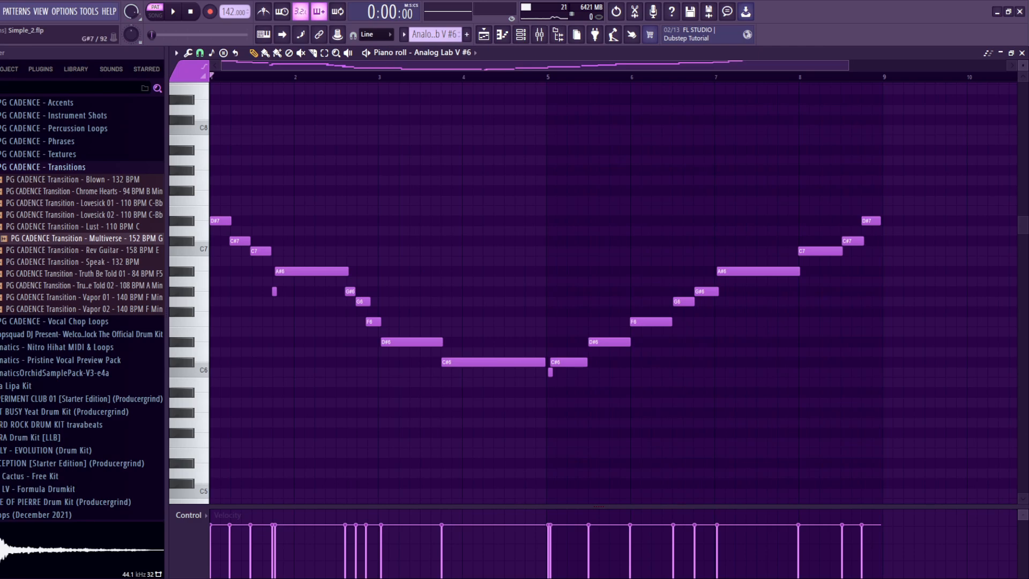
# Show the mixer from the Analog Lab V #6 melody and inspect the effect in its last slot.
pyautogui.click(539, 35)
pyautogui.click(954, 249)
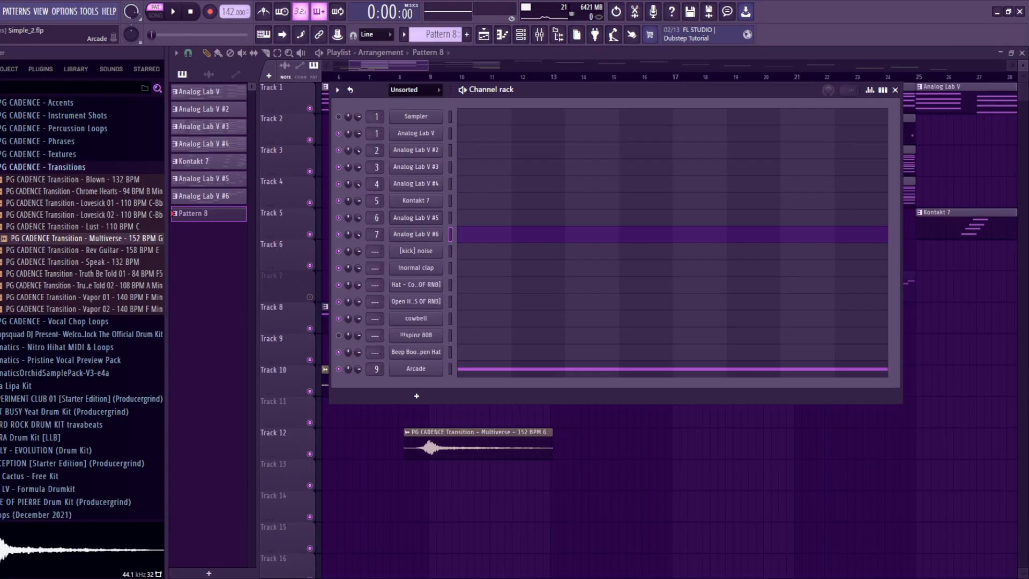
# Examine the Arcade instrument and its Fruity Parametric EQ 2, and play its sustained B4 note in the piano roll.
pyautogui.click(415, 368)
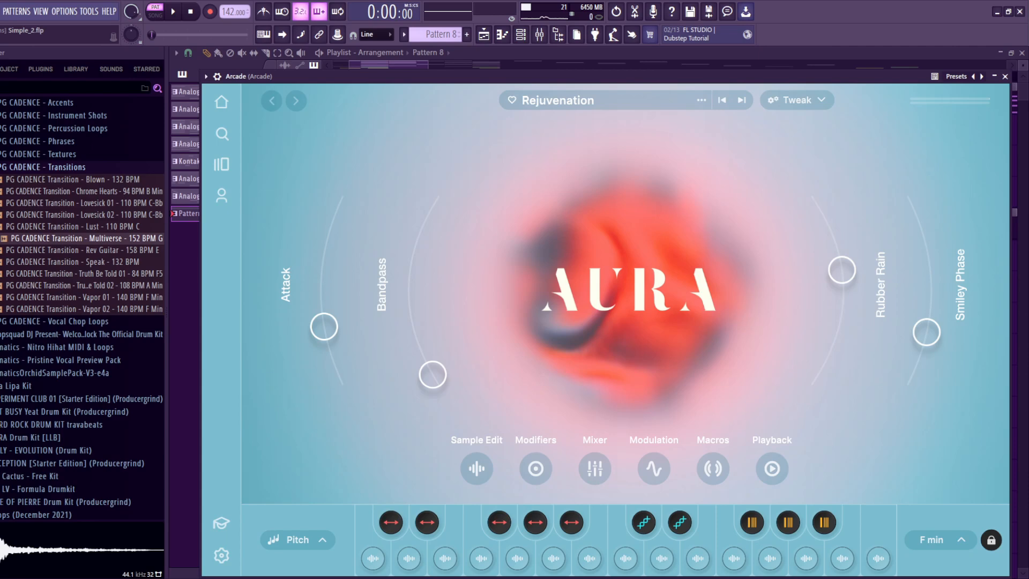
pyautogui.press('Escape')
pyautogui.press('F7')
pyautogui.scroll(-4, 592, 293)
pyautogui.press('space')
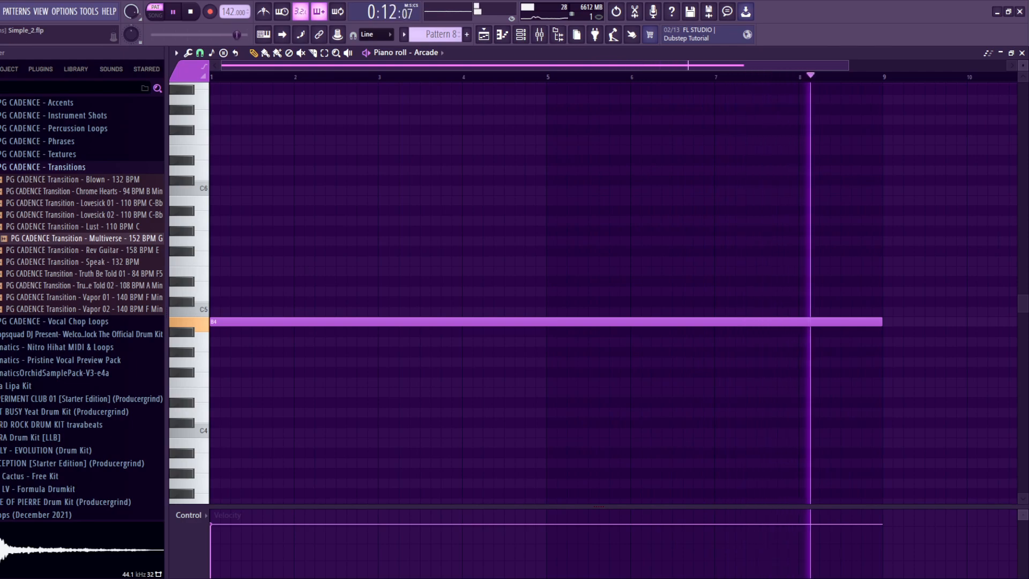
pyautogui.press('space')
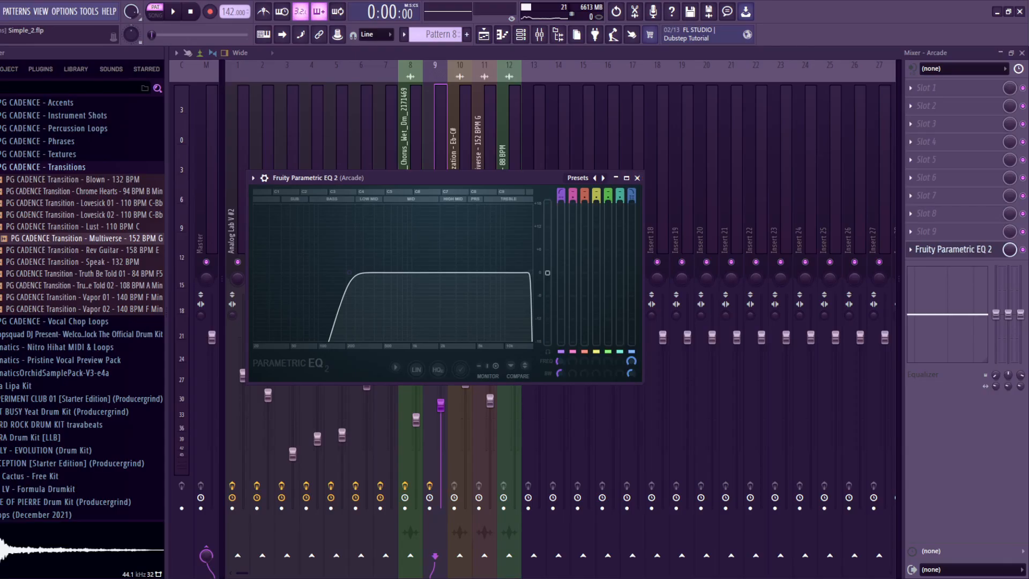
pyautogui.press('Escape')
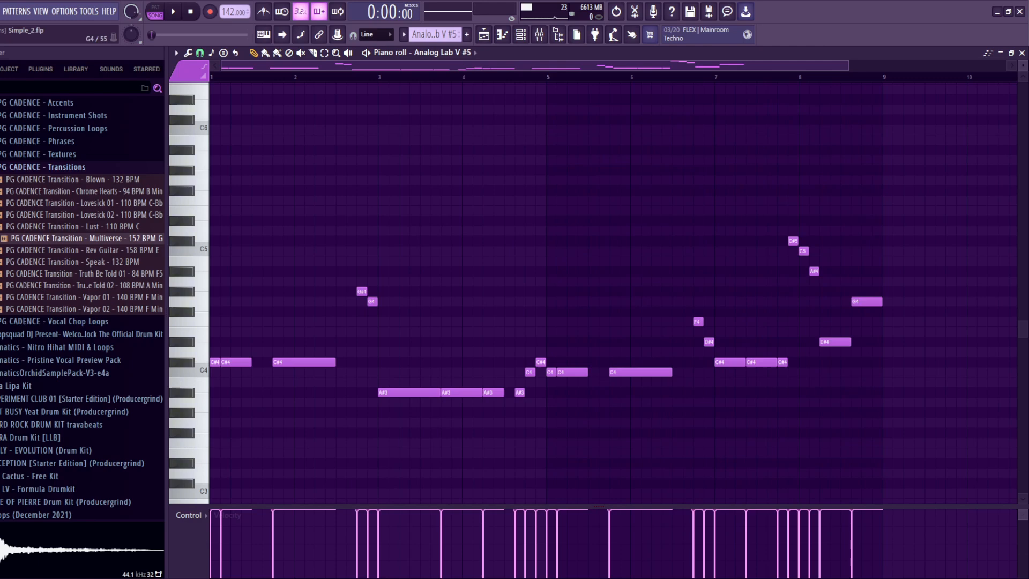
# Point out the higher notes of the Analog Lab V #5 melody and play the layered arrangement in the playlist.
pyautogui.moveTo(330, 217); pyautogui.dragTo(836, 266)
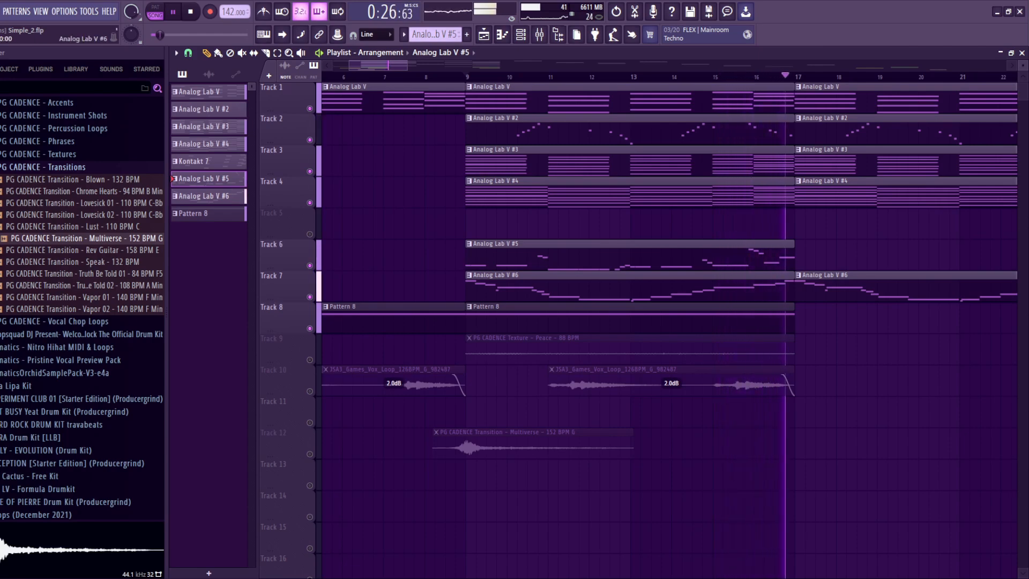
pyautogui.press('space')
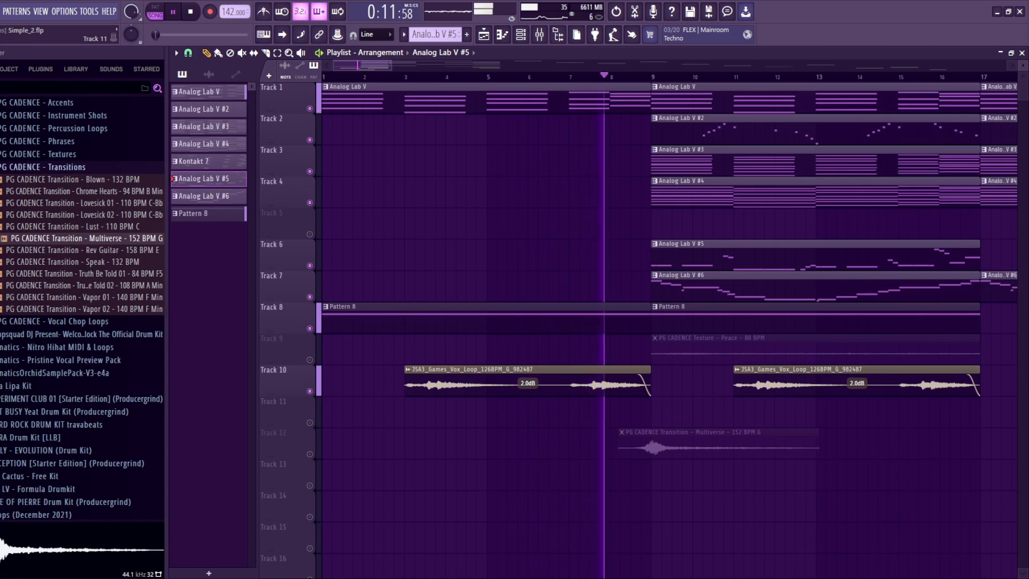
pyautogui.press('space')
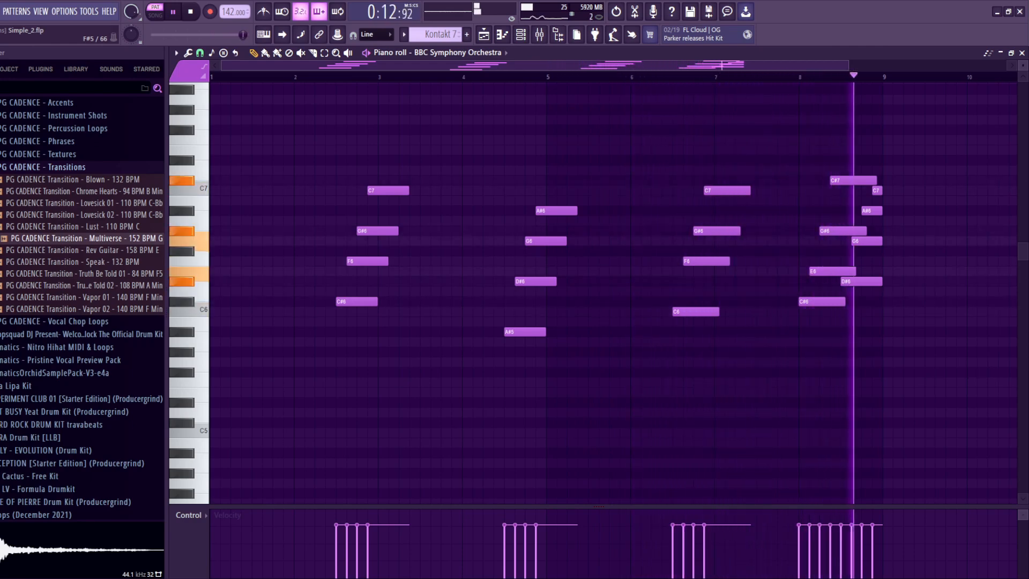
# Stop the Kontakt 7 arpeggio playback and examine the Raum effect on the Kontakt 7 mixer track.
pyautogui.press('space')
pyautogui.press('F9')
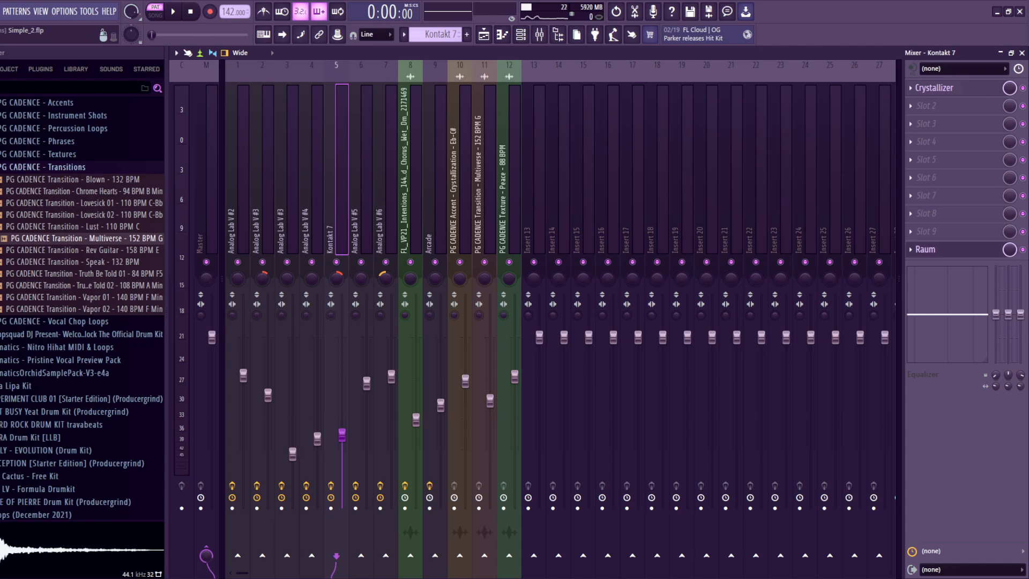
pyautogui.click(926, 249)
pyautogui.press('F5')
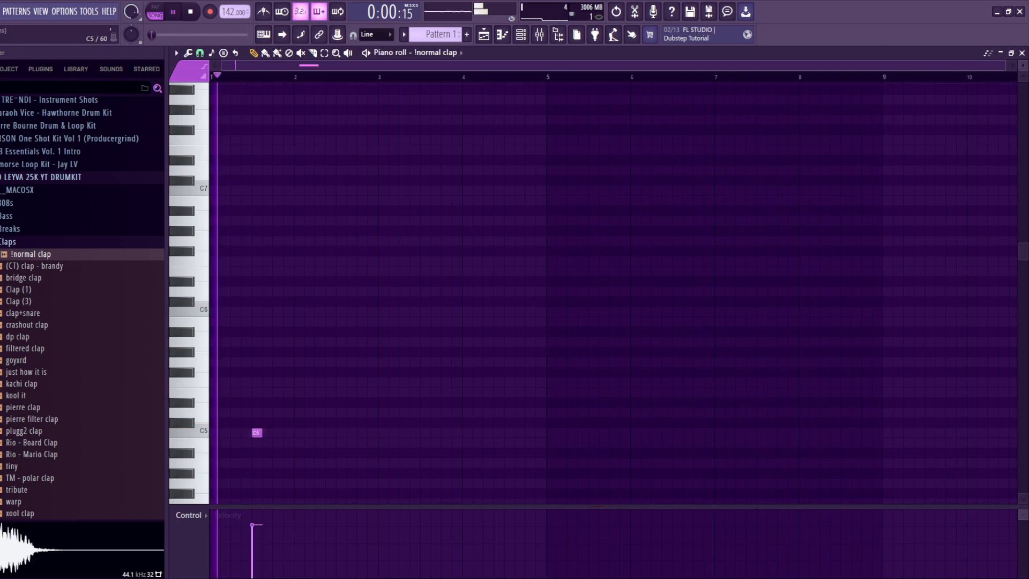
# Place !normal clap notes on C5 at the third beat of each bar.
pyautogui.click(341, 433)
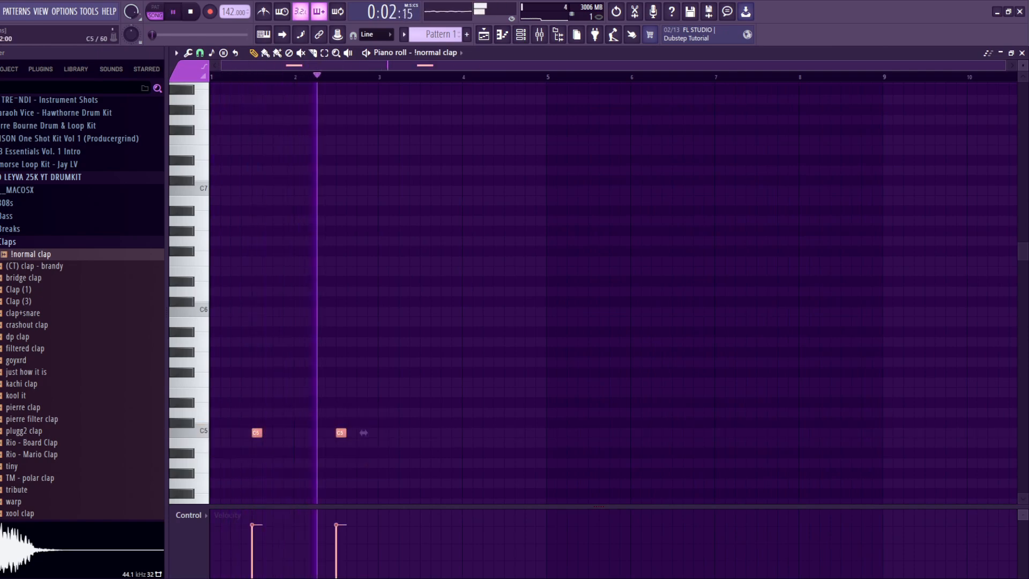
pyautogui.click(475, 432)
pyautogui.click(560, 432)
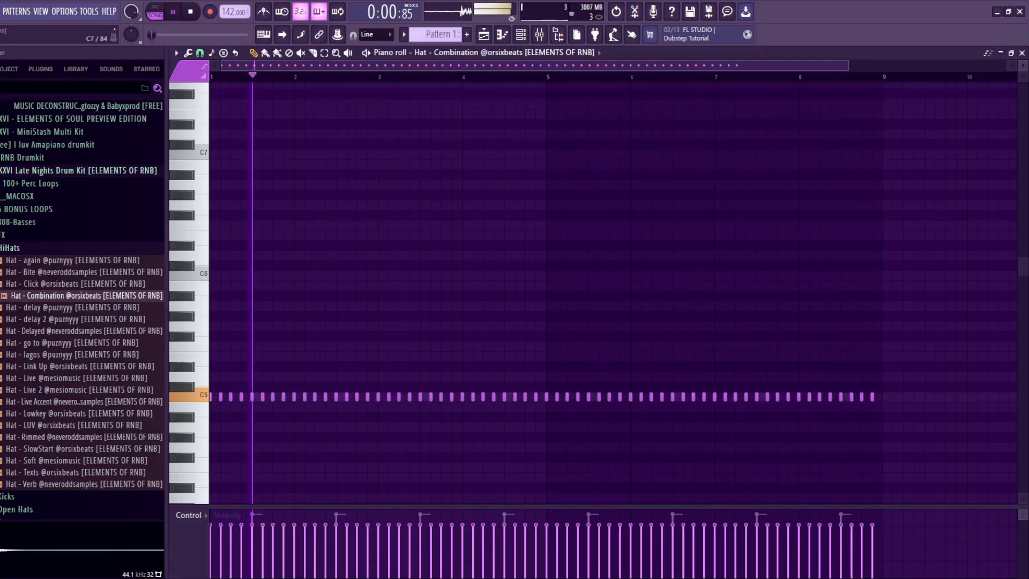
# Audition the Hat - delay sample and add [perc] thumpty from the 1K RNB Drumkit's Percs folder, with C5 hits in bars 1 and 5.
pyautogui.click(78, 308)
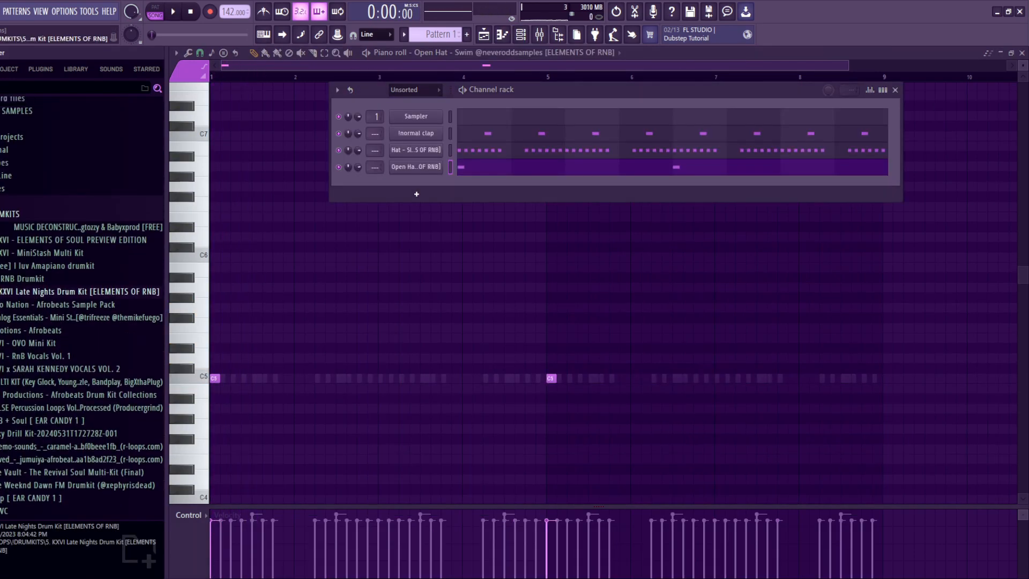
pyautogui.click(23, 279)
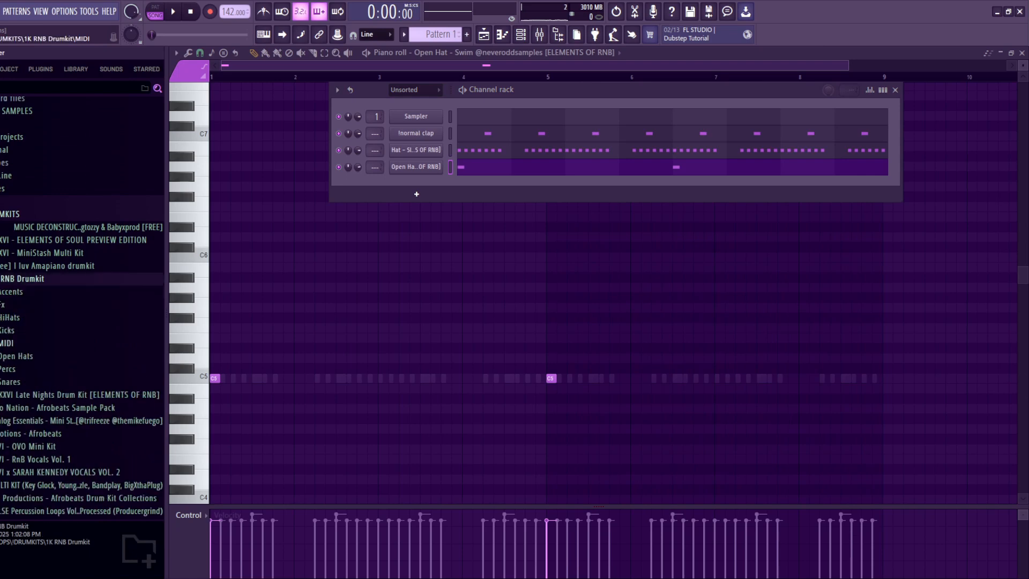
pyautogui.click(8, 369)
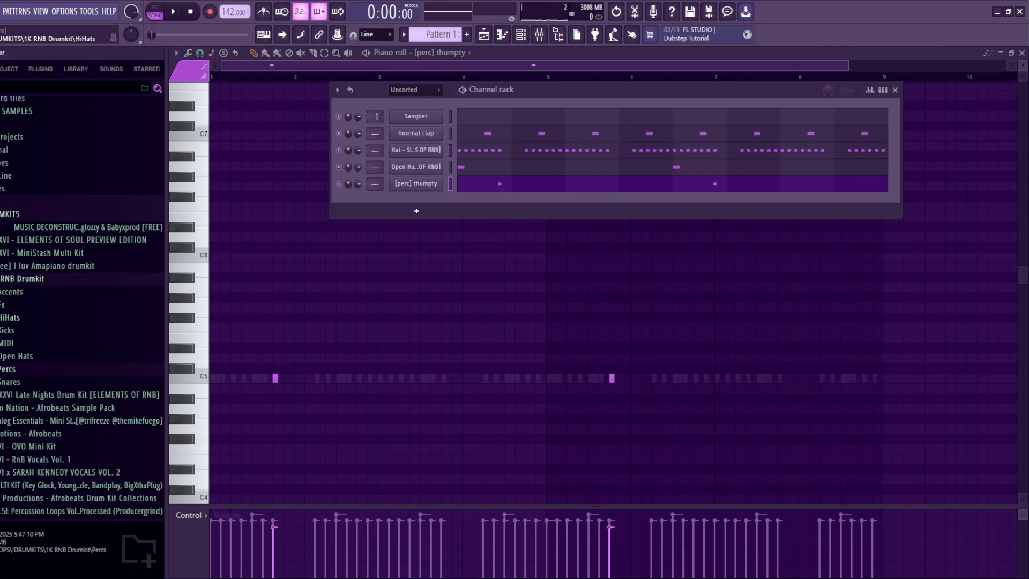
# Add the [kick] noise sample from the Kicks folder and build an eight-bar C5 kick pattern.
pyautogui.click(8, 330)
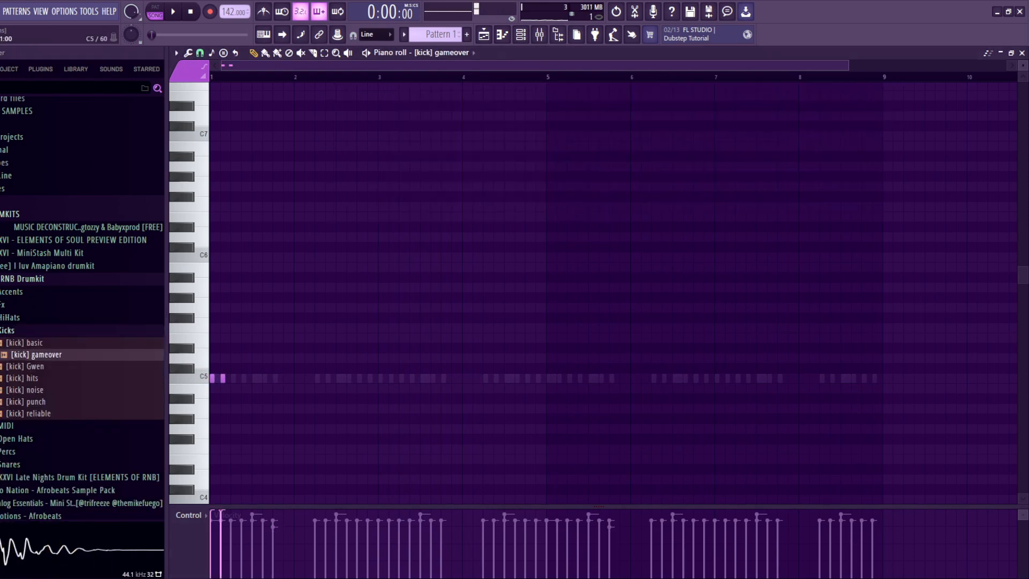
pyautogui.press('space')
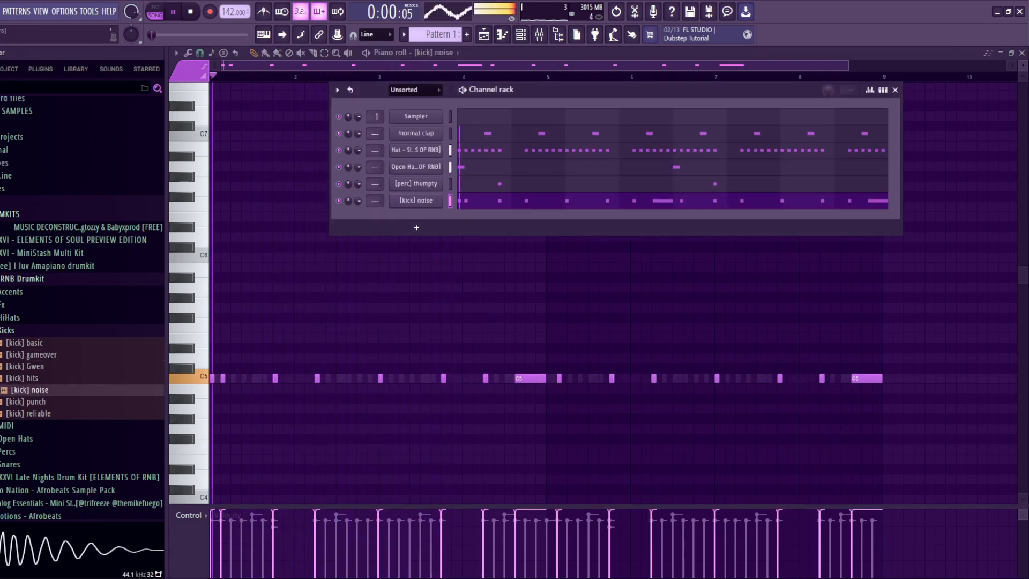
pyautogui.click(415, 201)
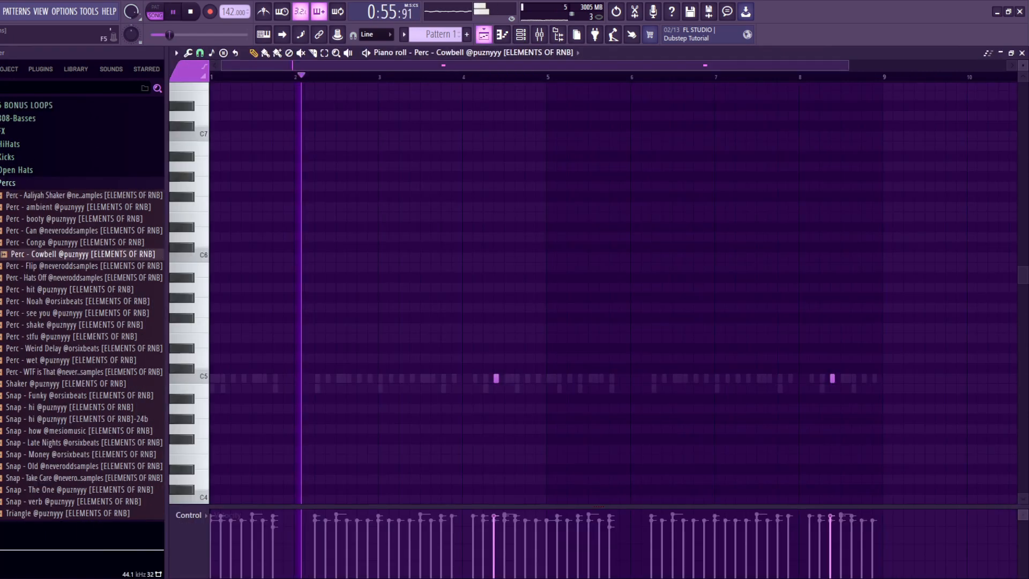
# Review the Pattern 1 drum clips against the Kiss 142bpm Fm sample in the playlist.
pyautogui.press('F5')
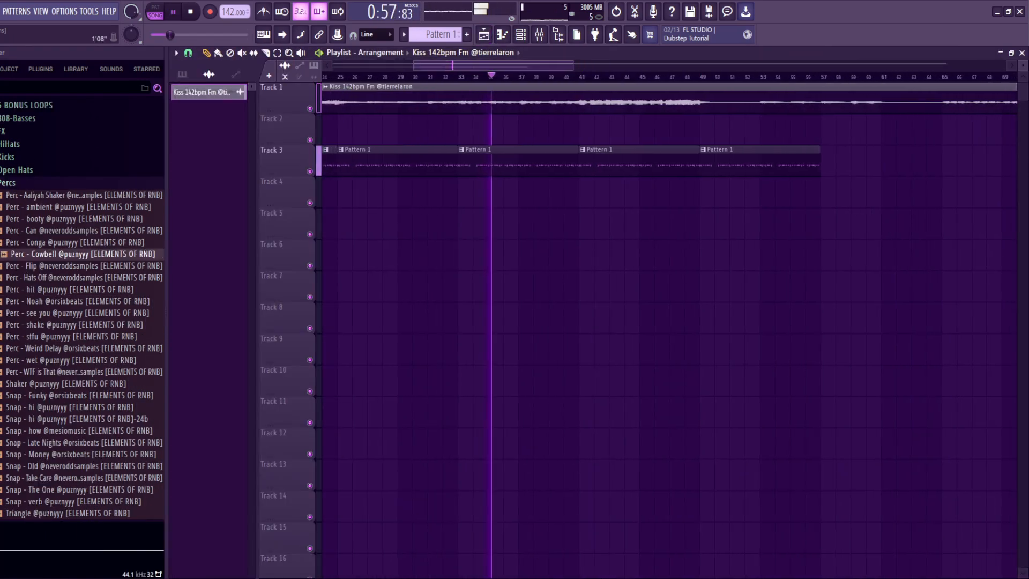
pyautogui.moveTo(472, 65); pyautogui.dragTo(422, 65)
pyautogui.scroll(4, 332, 161)
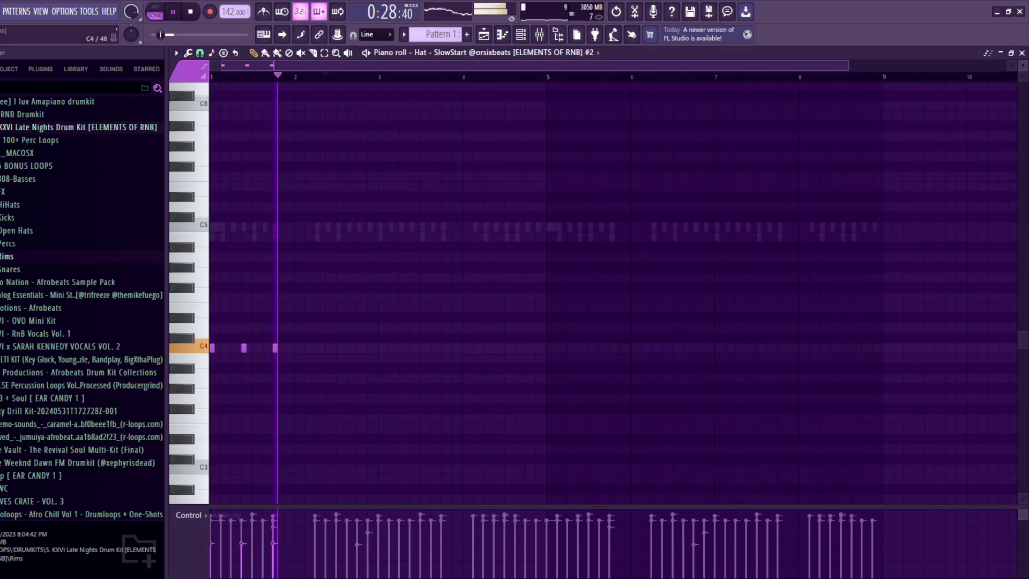
# Add further C4 hits to the second SlowStart hat's pattern in bar 1.
pyautogui.press('z')
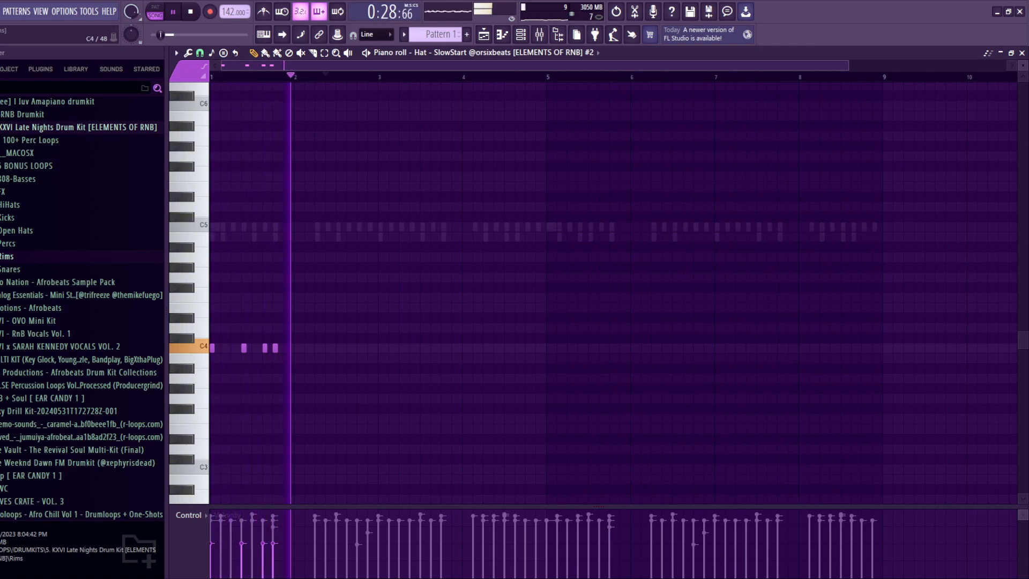
pyautogui.press('z')
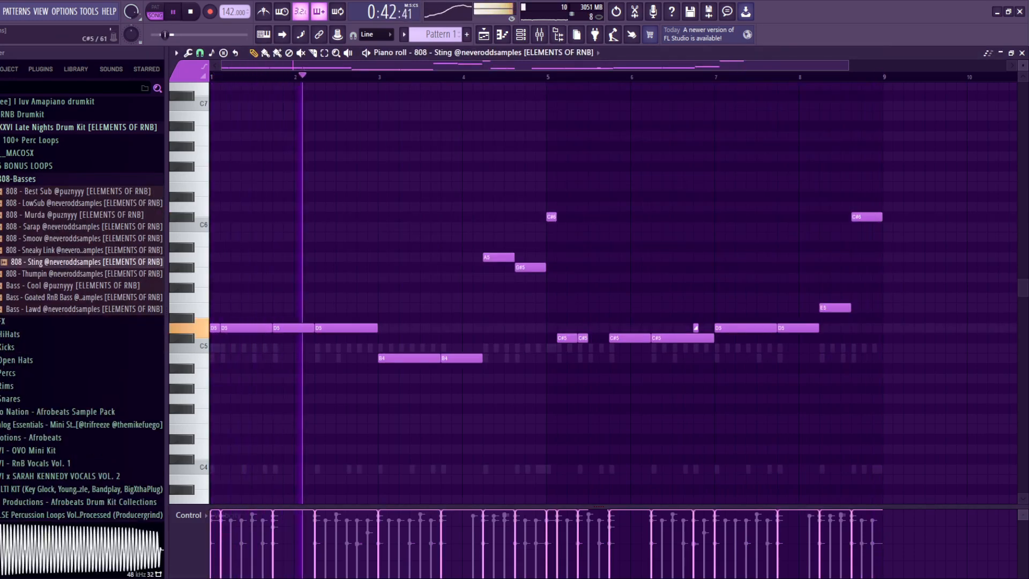
# Raise the 808's A5 note in bar 4 to B5 and replace the G#5 note after it with a B4 note.
pyautogui.press('F6')
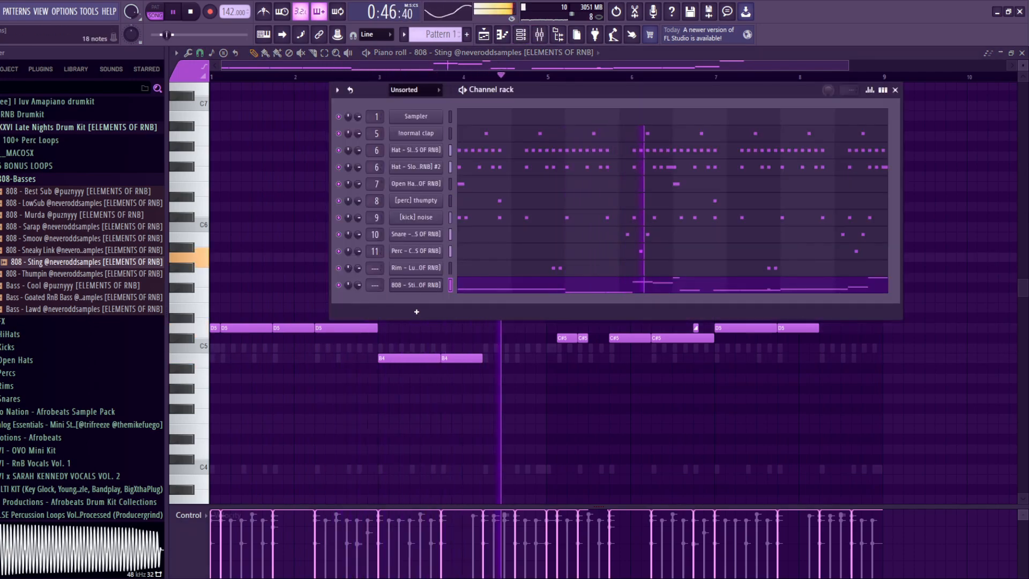
pyautogui.press('F6')
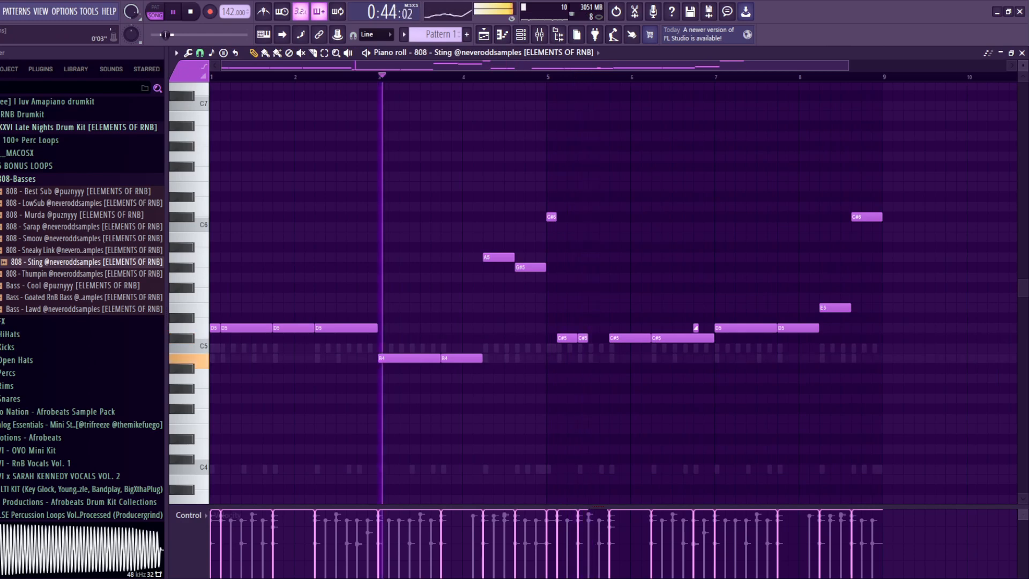
pyautogui.moveTo(499, 257); pyautogui.dragTo(498, 237)
pyautogui.rightClick(530, 267)
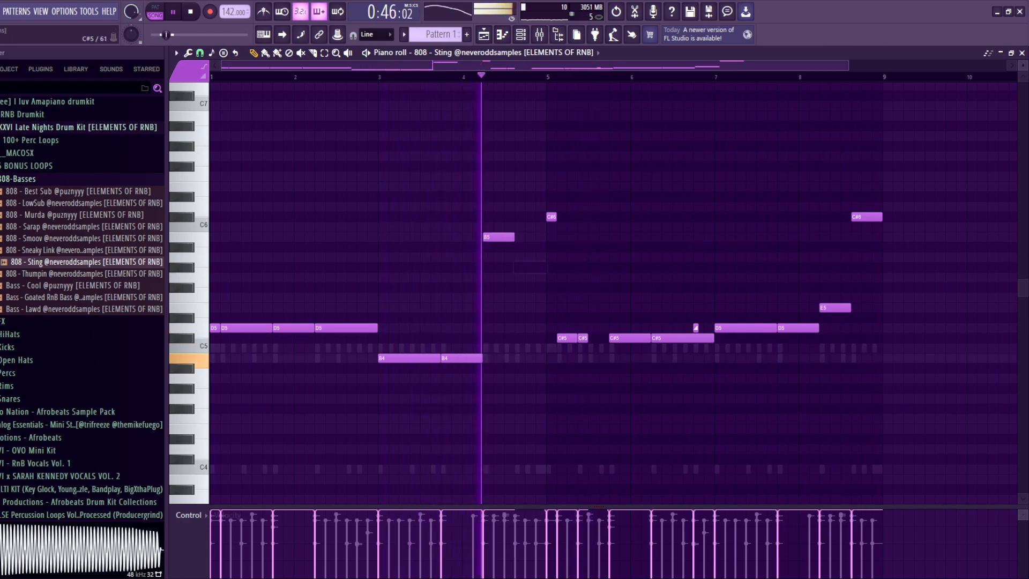
pyautogui.click(518, 357)
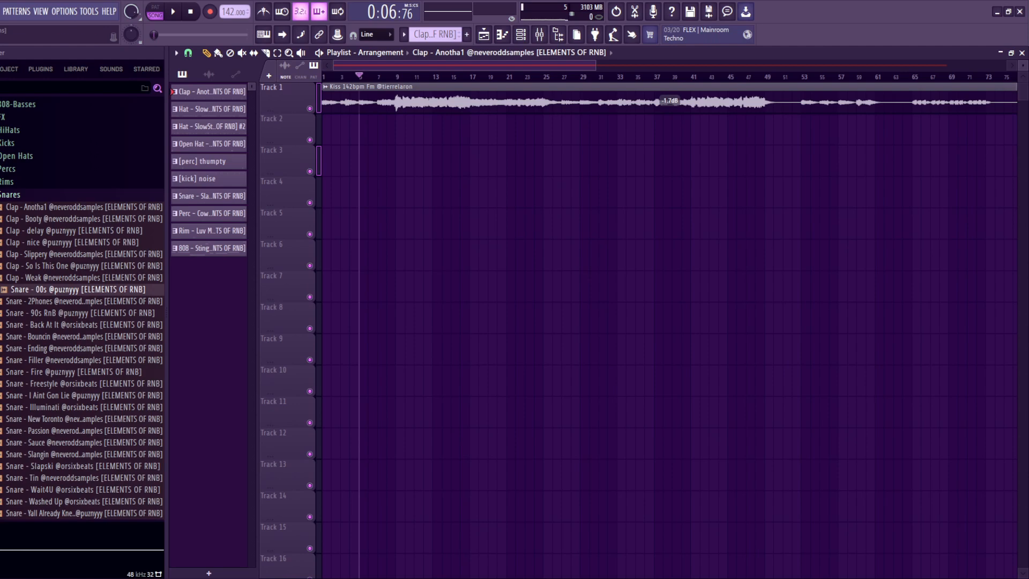
# Paste the drum and 808 clips, repeat them twice along the arrangement, and delete the Track 5 hat and Track 13 808 clips around bar 13.
pyautogui.hotkey('ctrl', 'v')
pyautogui.press('space')
pyautogui.hotkey('ctrl', 'b')
pyautogui.hotkey('ctrl', 'b')
pyautogui.rightClick(432, 475)
pyautogui.rightClick(432, 225)
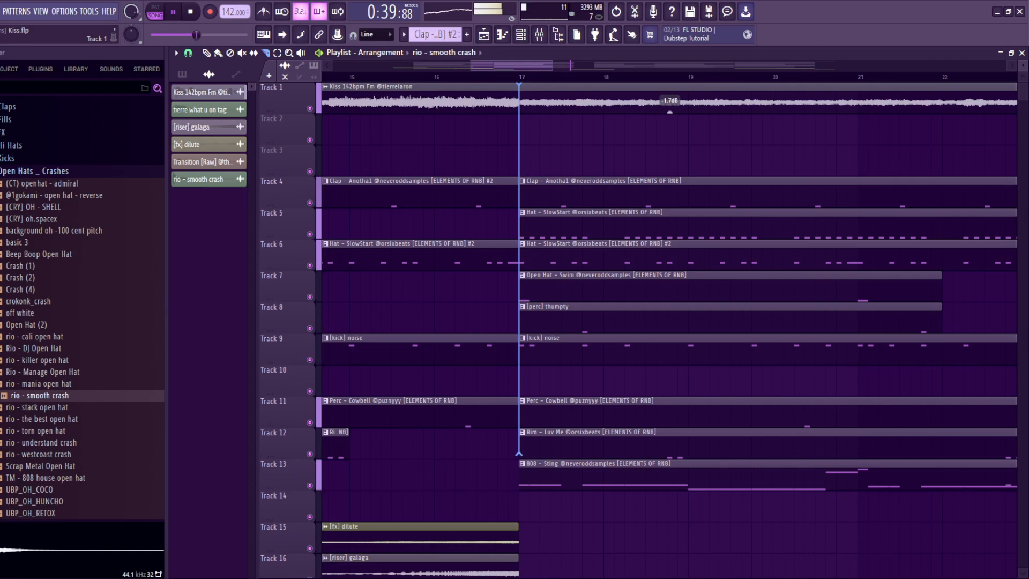
# Slice the clips at bar 17 from Track 1 to Track 12 and duplicate the section from bar 17 to bar 49 directly after itself.
pyautogui.moveTo(519, 84); pyautogui.dragTo(519, 453)
pyautogui.press('p')
pyautogui.scroll(-6, 333, 268)
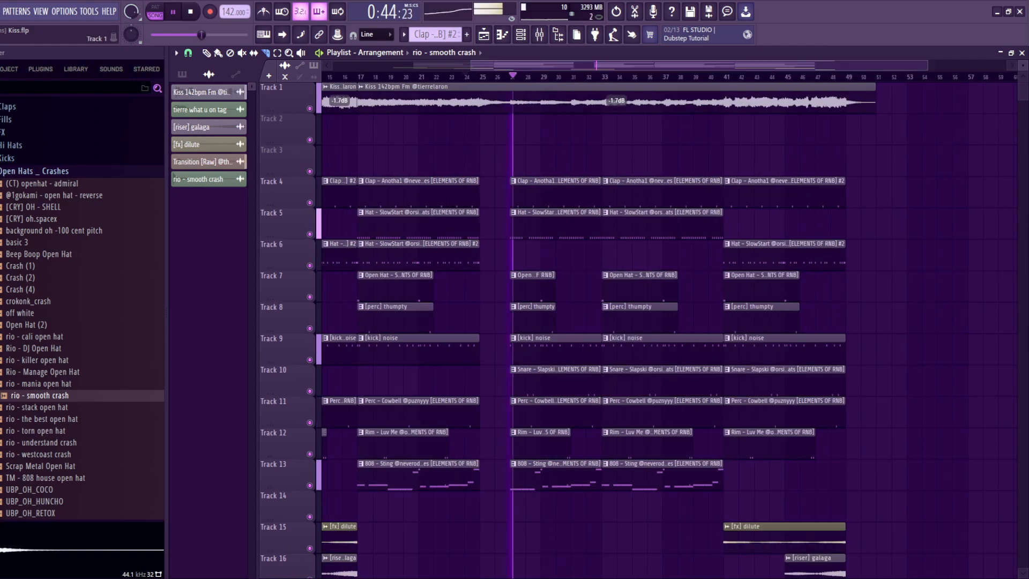
pyautogui.moveTo(355, 91); pyautogui.dragTo(842, 498)
pyautogui.scroll(-3, 842, 429)
pyautogui.scroll(3, 843, 429)
pyautogui.hotkey('ctrl', 'b')
pyautogui.scroll(5, 887, 214)
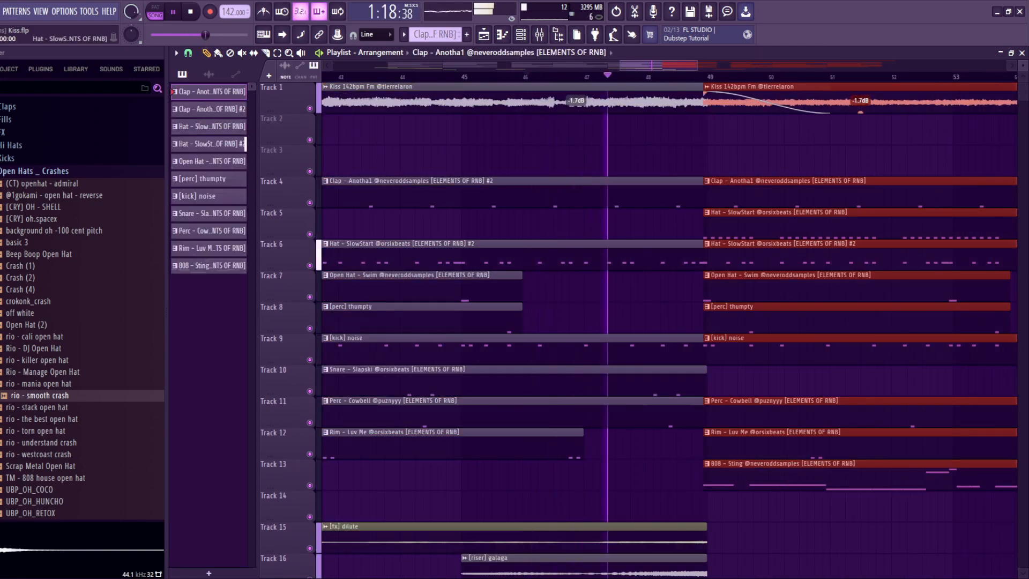